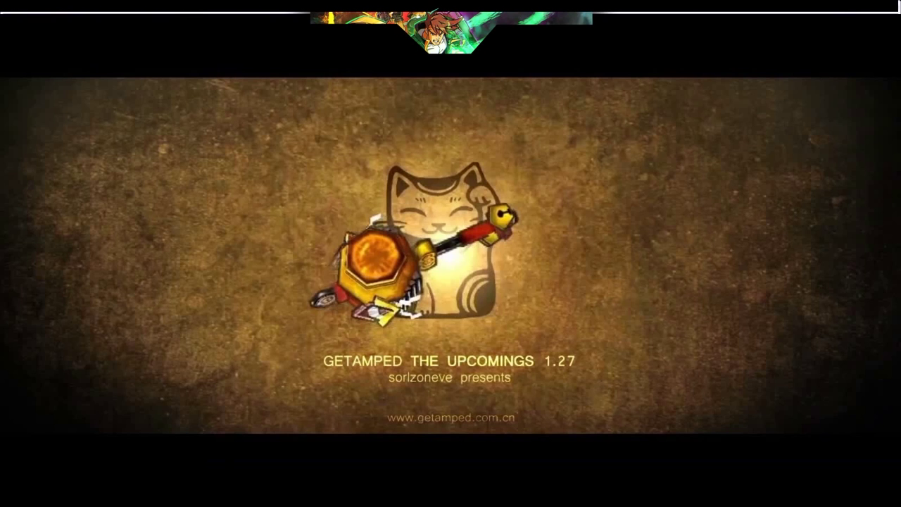
key("Left")
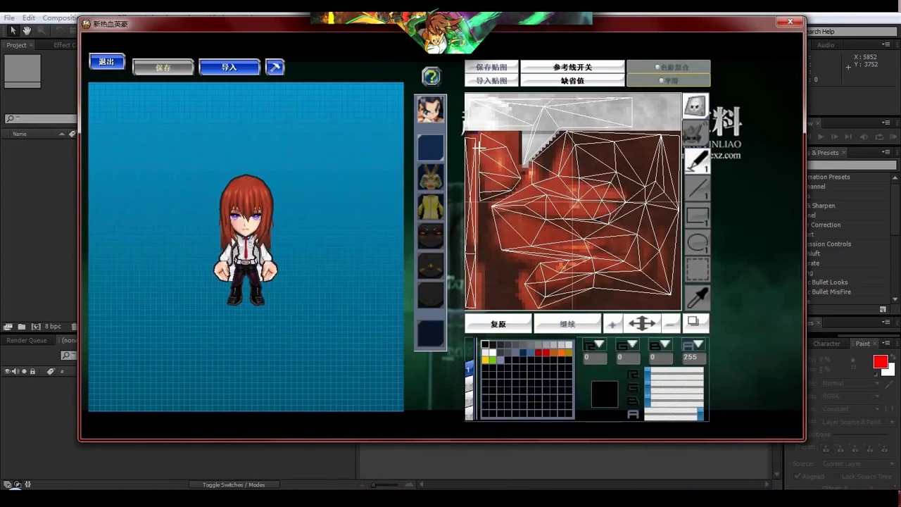
- Equip the character with the red claw accessory and hide all body parts so only the claws show
left_click(431, 148)
left_click(496, 219)
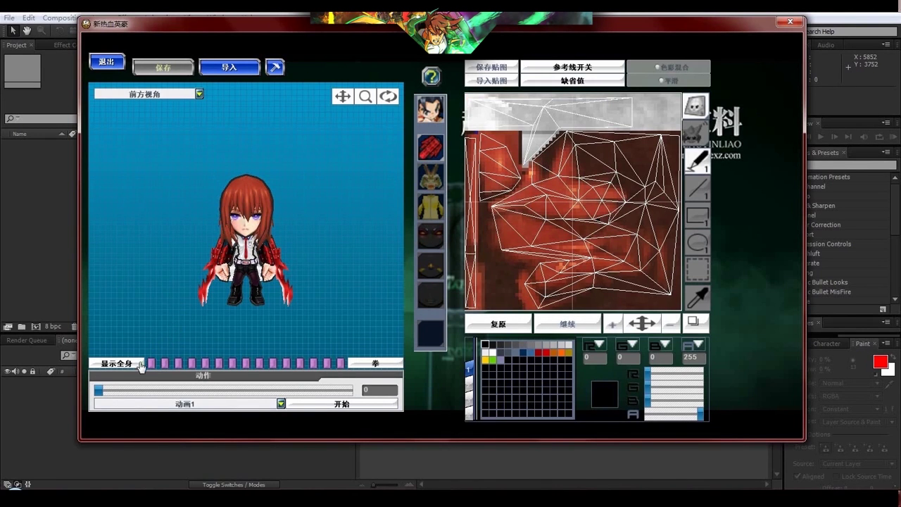
left_click_drag(153, 370, 342, 367)
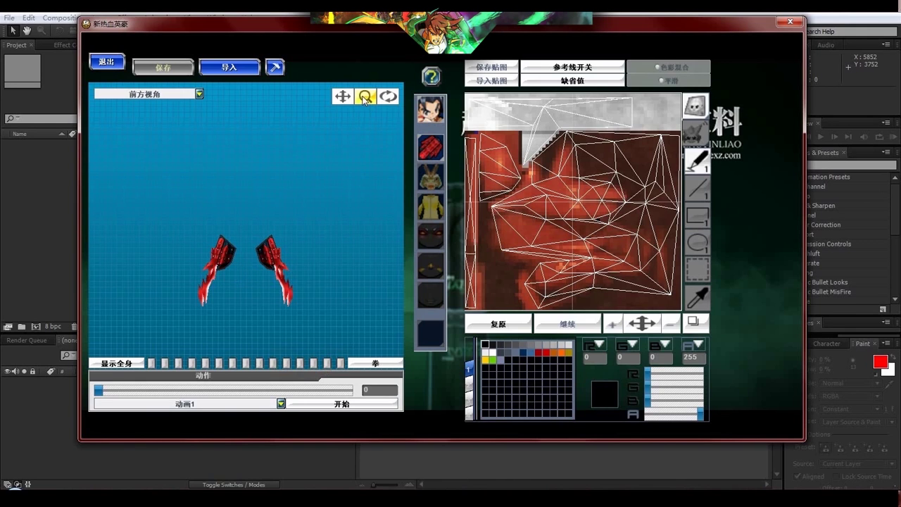
- Enlarge the red claws in the character preview and rotate them
left_click_drag(365, 99, 362, 148)
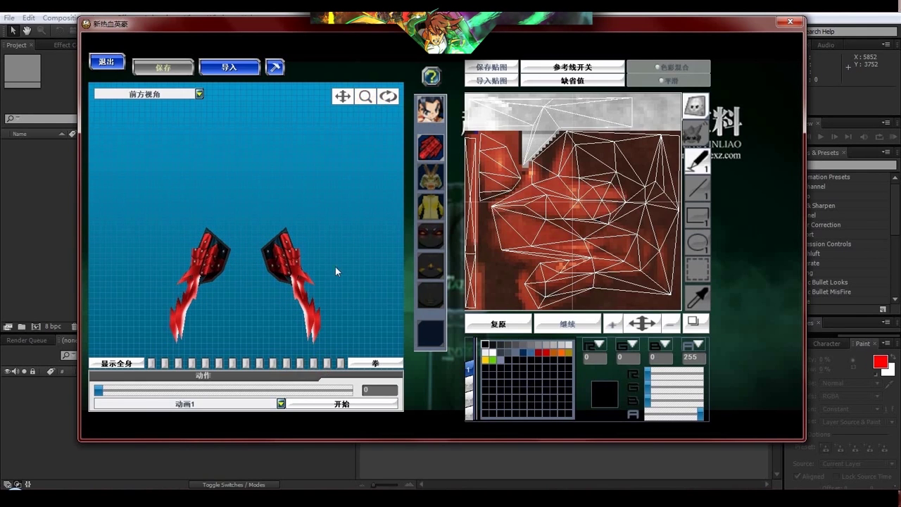
left_click(276, 67)
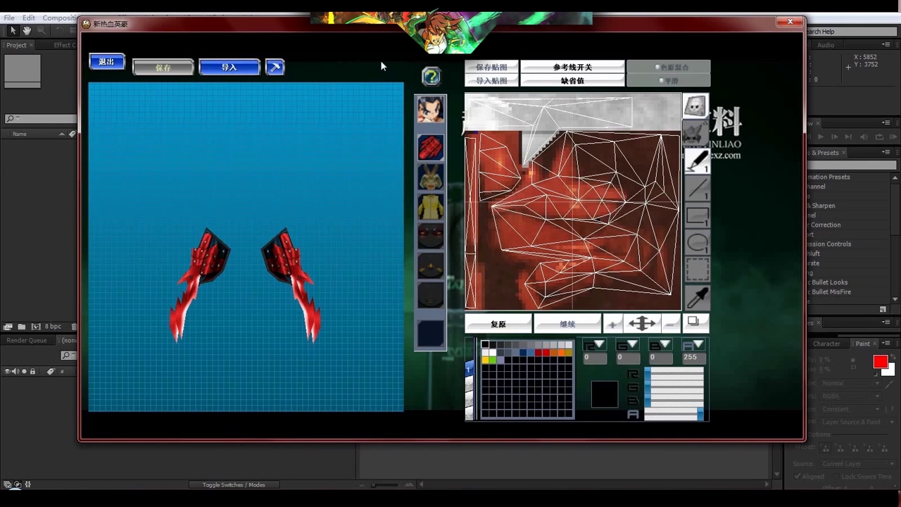
mouse_move(280, 224)
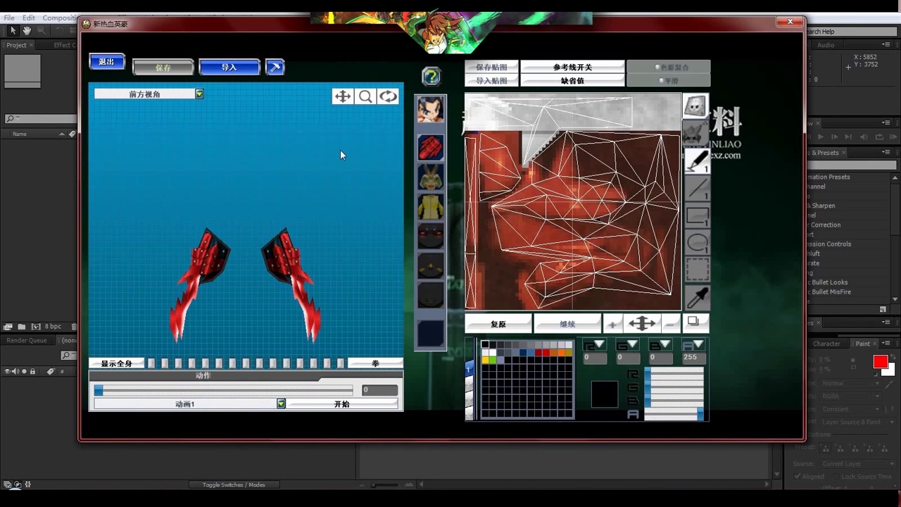
left_click(389, 98)
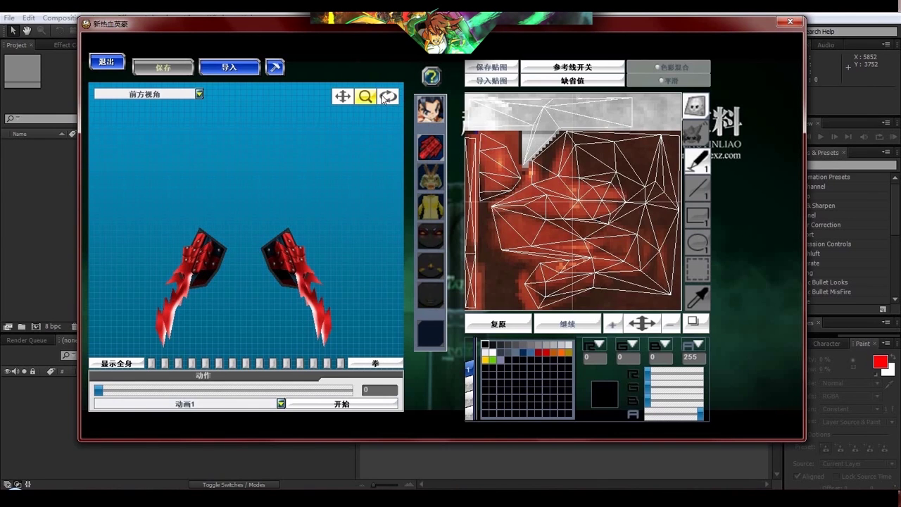
mouse_move(390, 99)
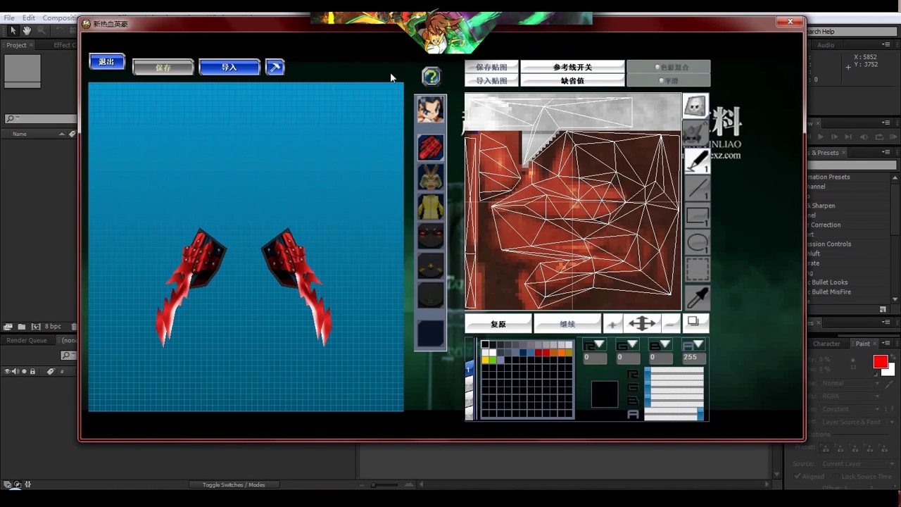
left_click(389, 99)
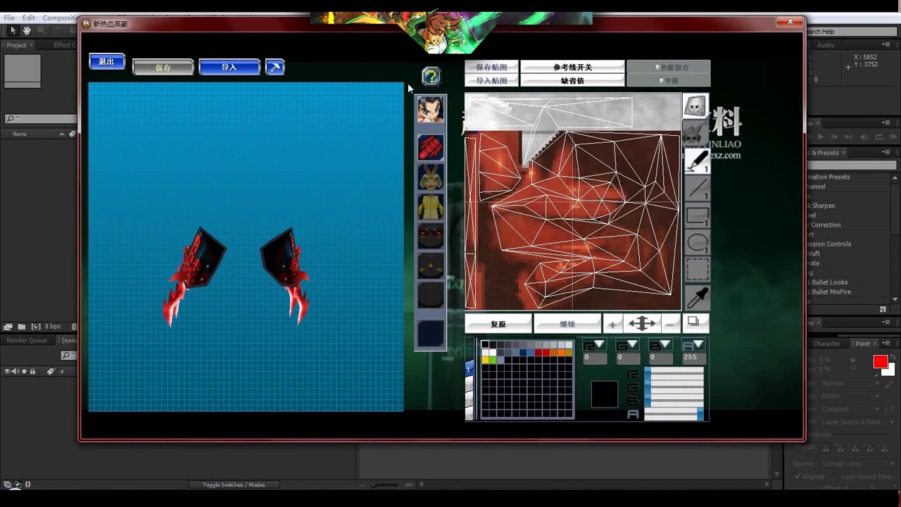
mouse_move(288, 195)
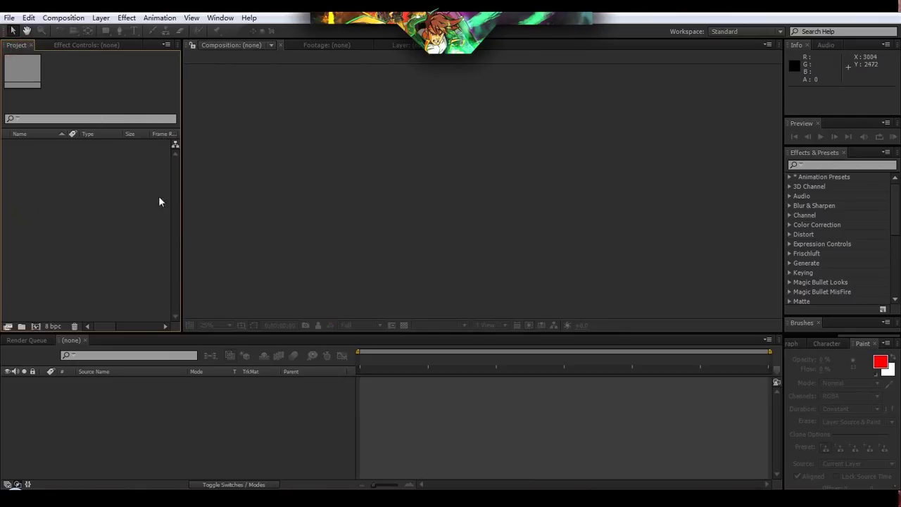
right_click(83, 173)
mouse_move(137, 213)
left_click(281, 218)
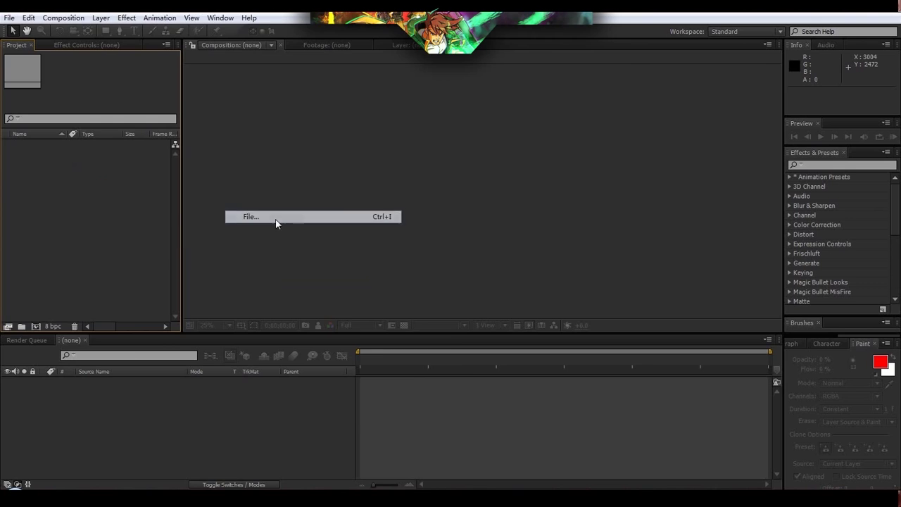
scroll(378, 132, "down", 2)
double_click(229, 180)
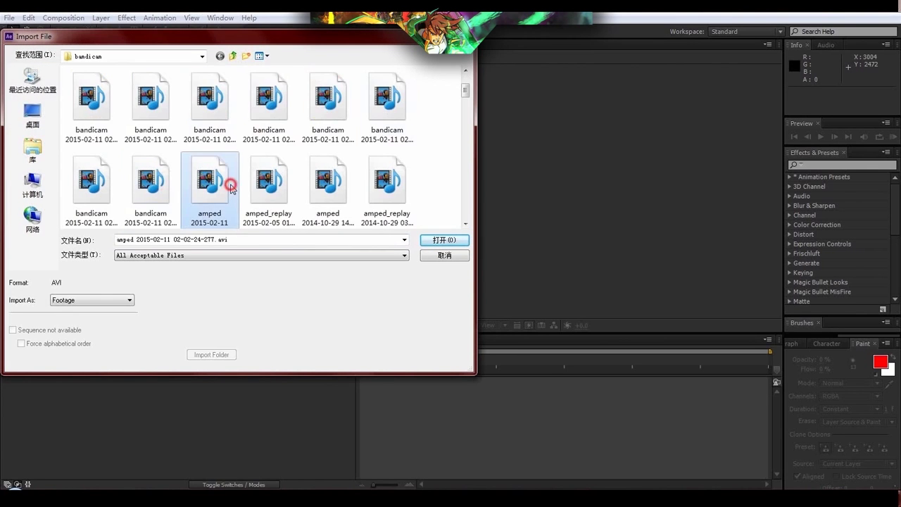
left_click(38, 145)
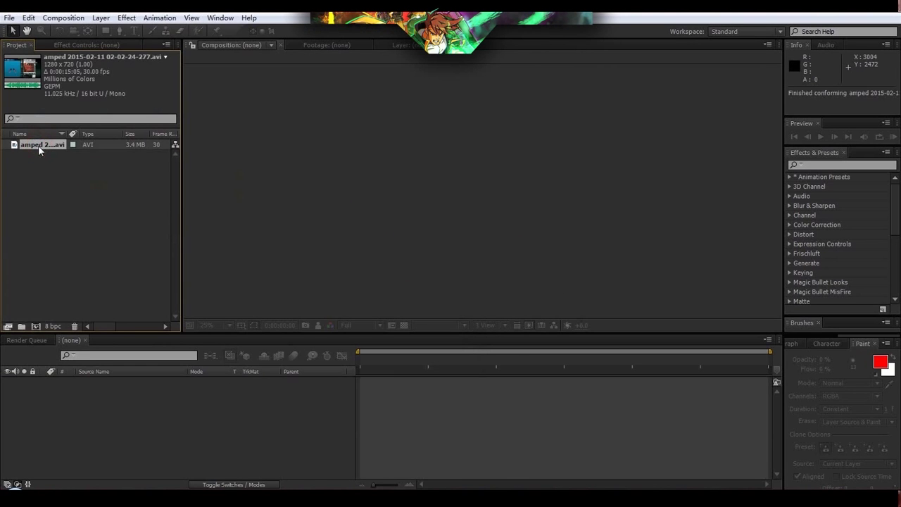
left_click(49, 161)
left_click(45, 146)
left_click(74, 193)
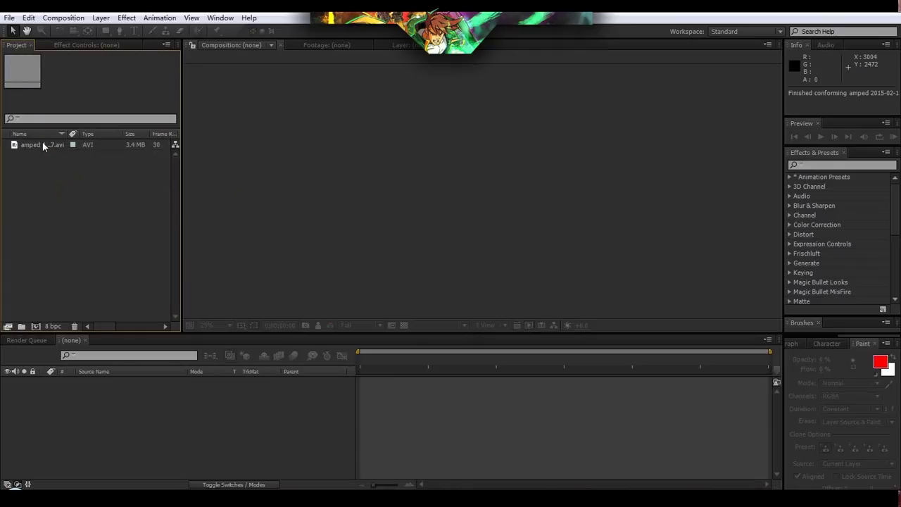
left_click(42, 143)
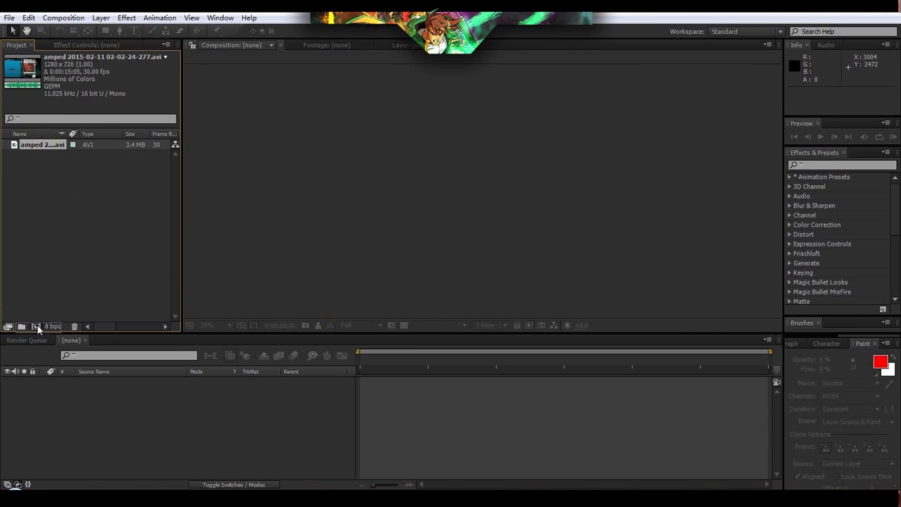
left_click_drag(42, 144, 37, 326)
- Draw a rectangular mask about 534 by 210 px around both red claws on the clip layer
scroll(482, 200, "down", 2)
scroll(431, 201, "up", 1)
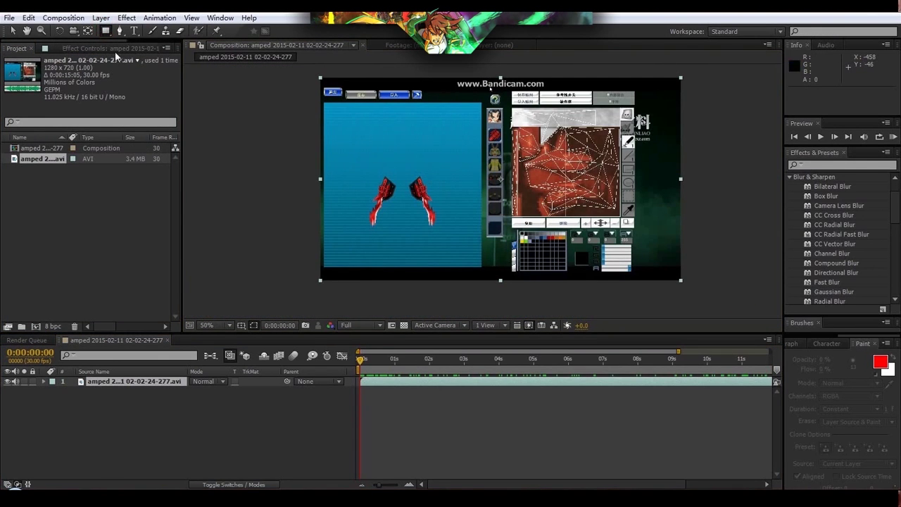
left_click_drag(330, 169, 481, 231)
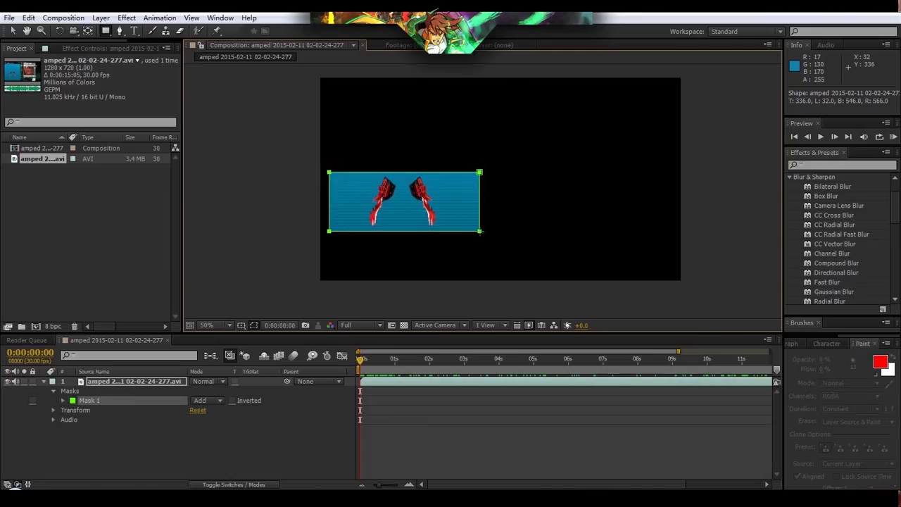
left_click(13, 31)
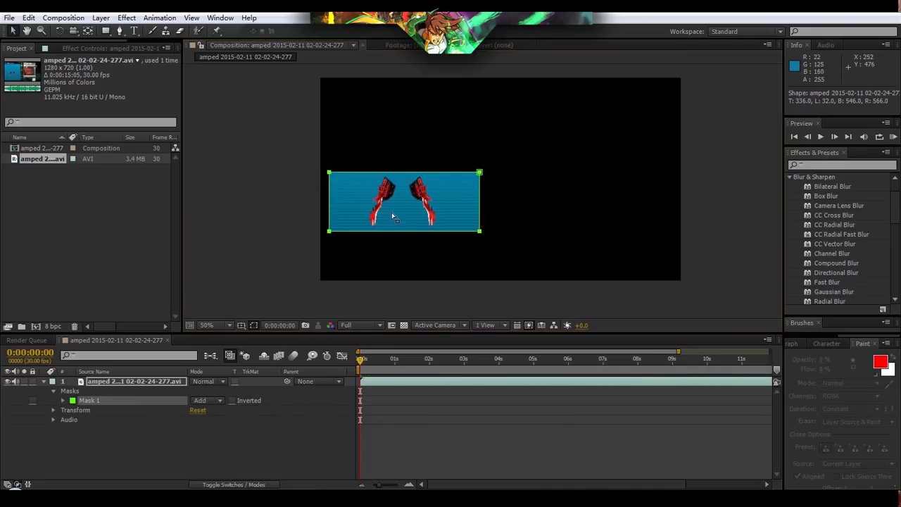
- Move the clip layer's anchor point between the two claws, at about 290, 450, and return to the composition
scroll(387, 213, "up", 1)
left_click_drag(365, 225, 437, 204)
left_click(523, 221)
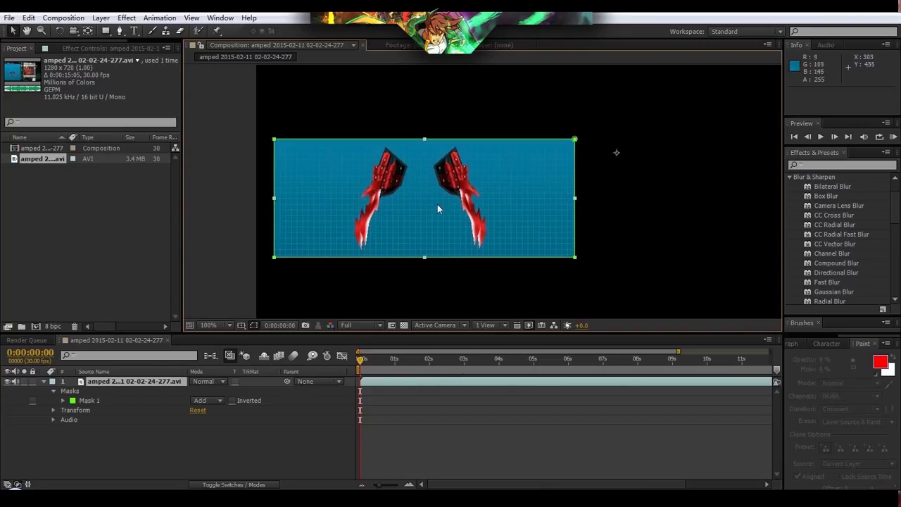
double_click(161, 386)
left_click_drag(338, 211, 467, 165)
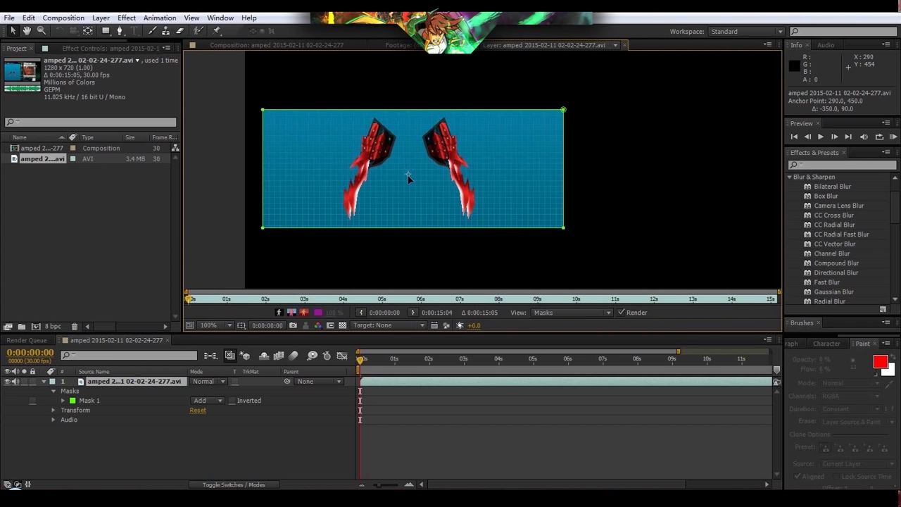
key("period")
left_click_drag(386, 170, 422, 180)
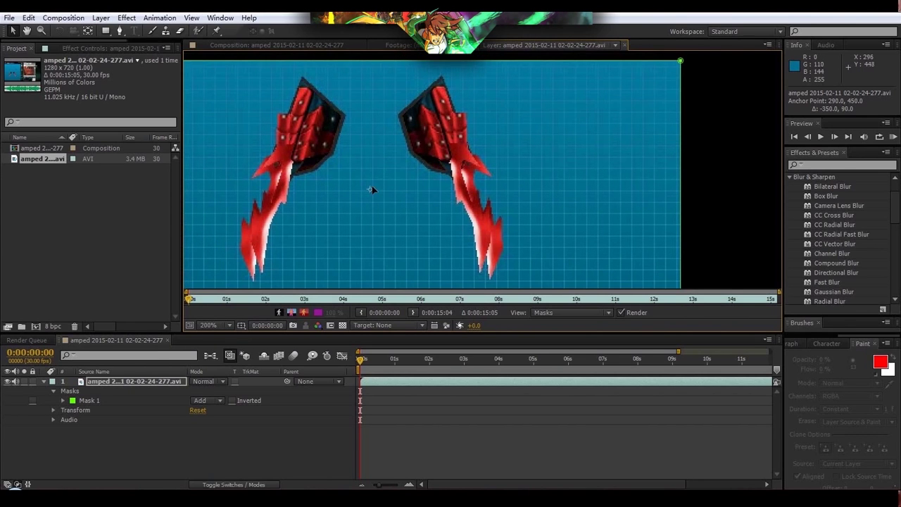
left_click_drag(368, 187, 370, 171)
key("slash")
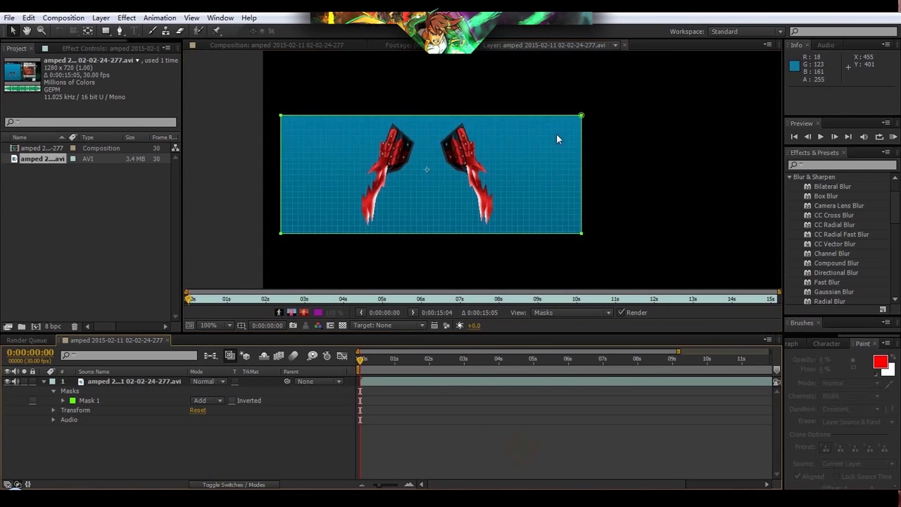
left_click(319, 46)
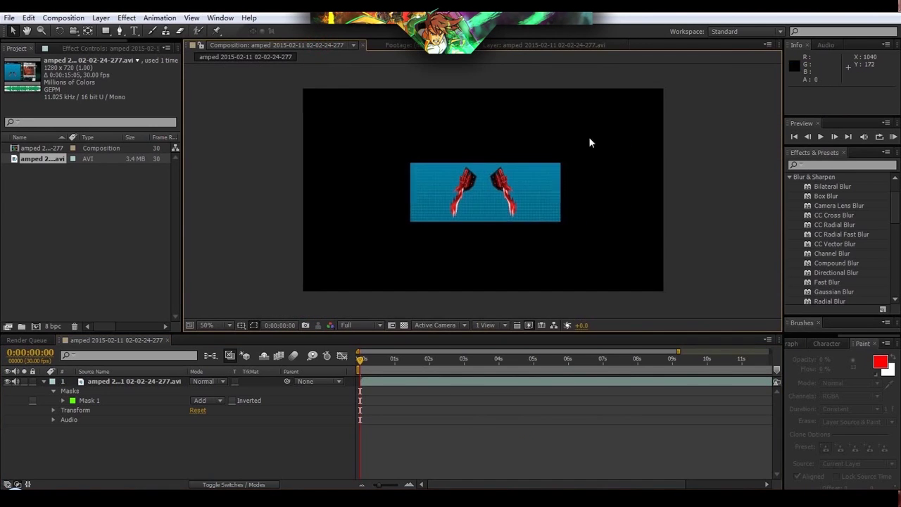
- Apply Keylight (1.2) to the clip layer and sample the blue background as its screen colour
left_click(153, 381)
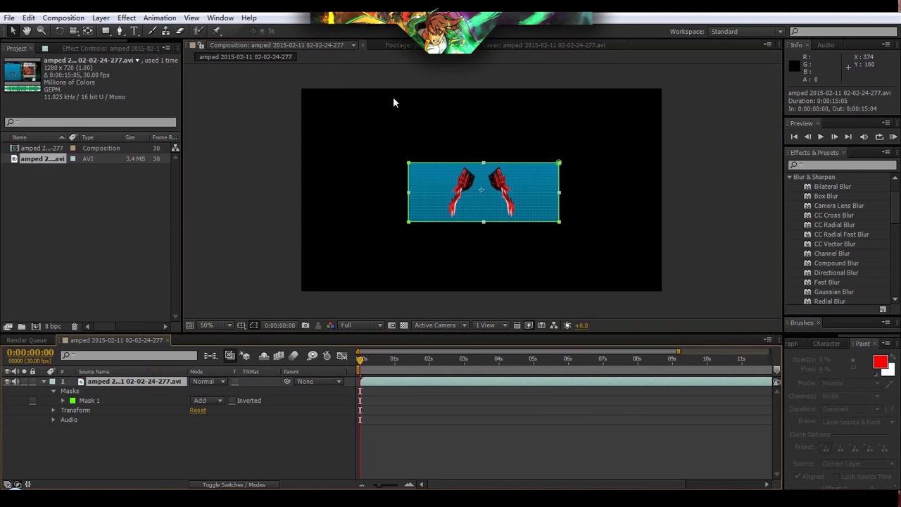
left_click(127, 17)
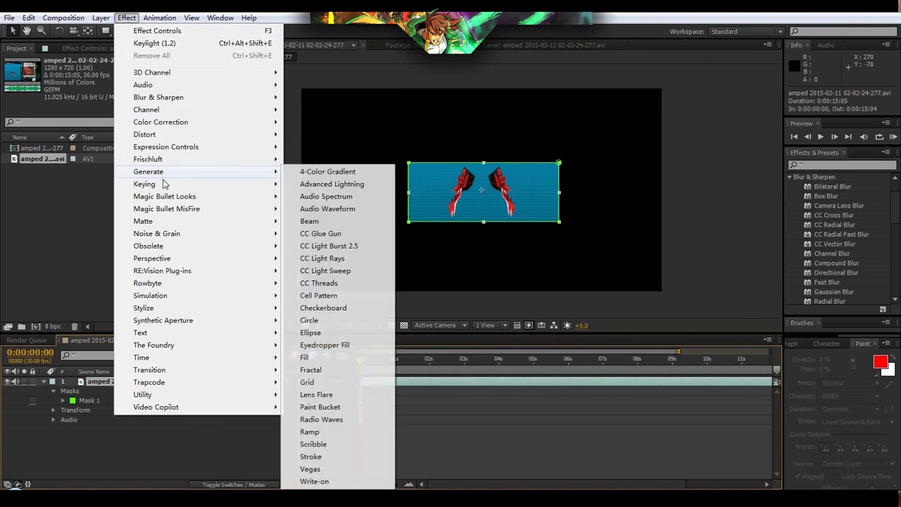
mouse_move(244, 184)
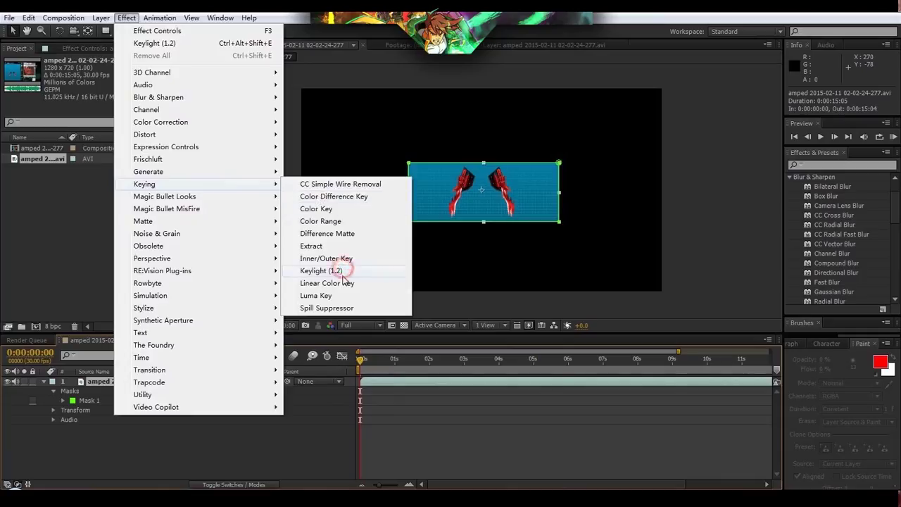
left_click(336, 271)
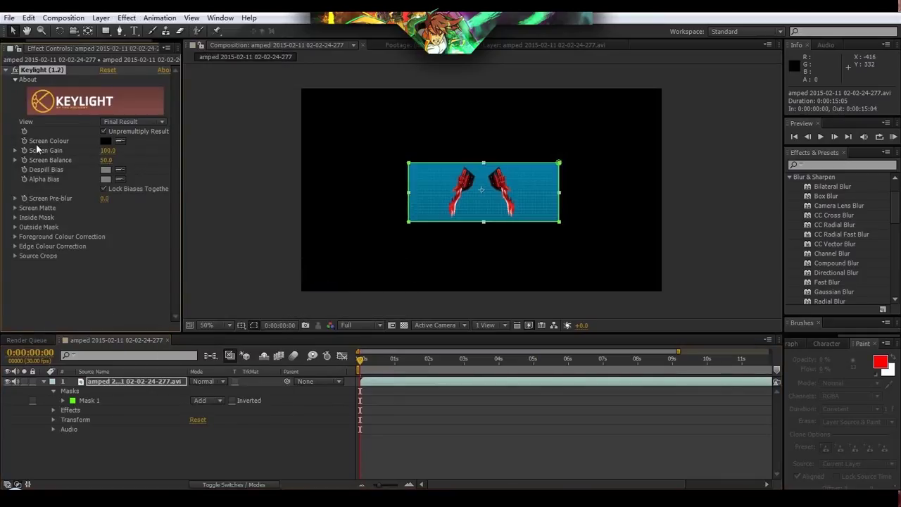
left_click(119, 141)
left_click(451, 191)
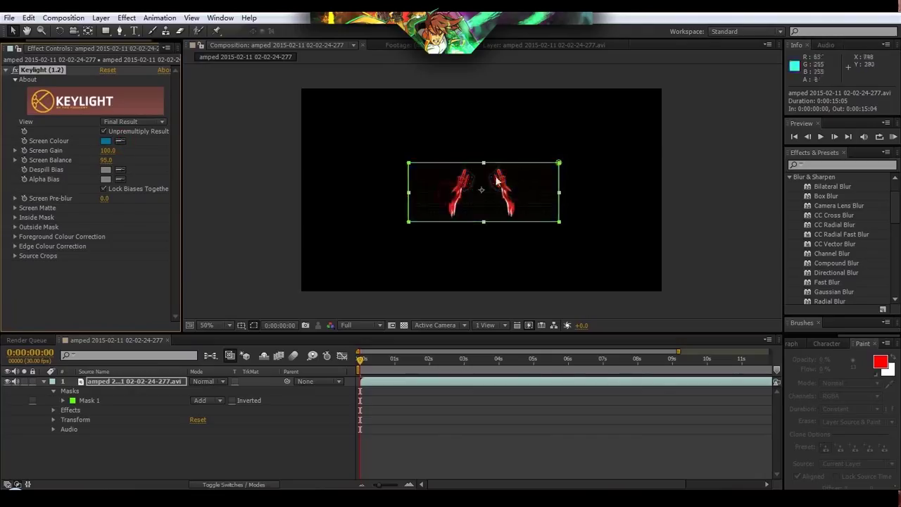
- Inspect the keyed claw edges up close and set the Keylight view to Screen Matte
key("period")
key("period")
scroll(396, 185, "up", 2)
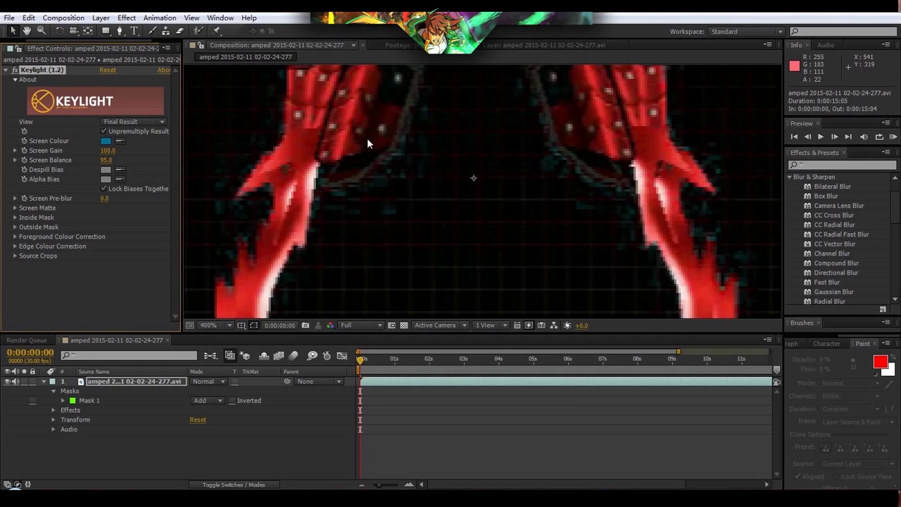
scroll(367, 140, "up", 2)
mouse_move(283, 224)
left_mouse_down()
mouse_move(523, 47)
mouse_move(300, 221)
left_mouse_up()
left_click_drag(544, 224, 527, 209)
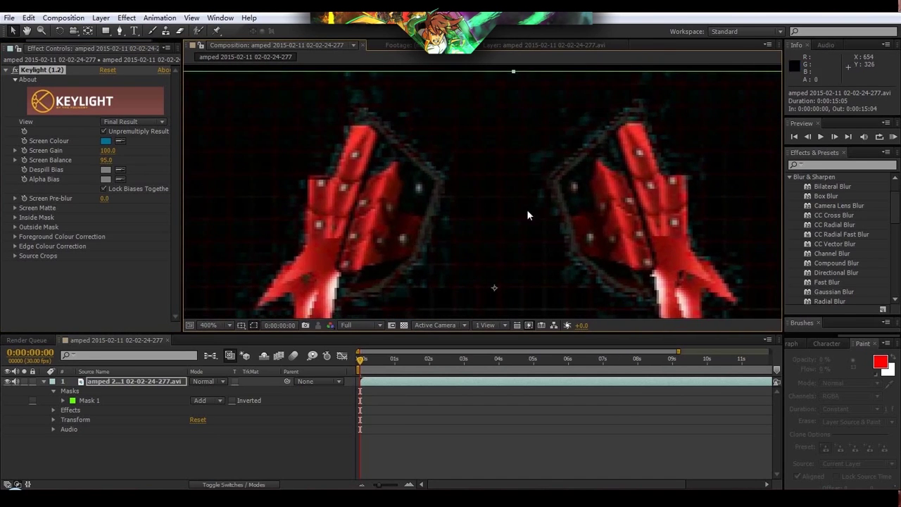
left_click(133, 123)
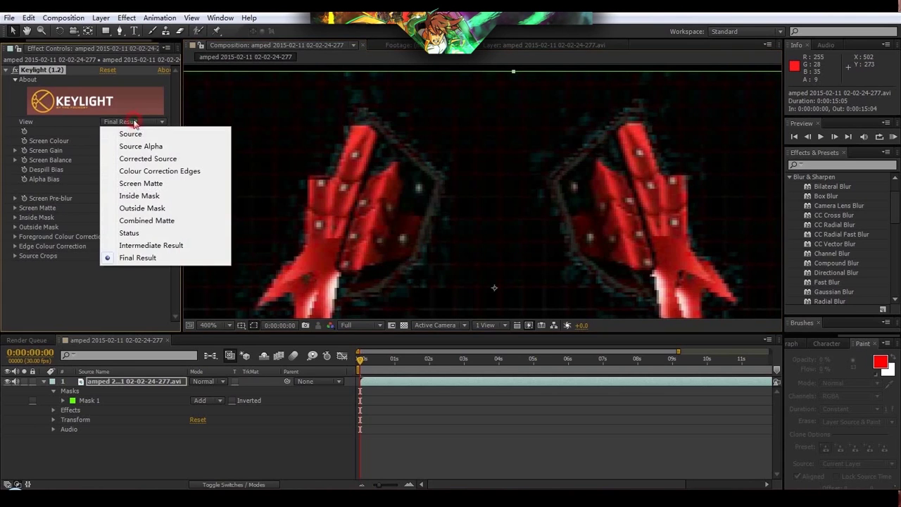
left_click(166, 185)
scroll(504, 200, "down", 2)
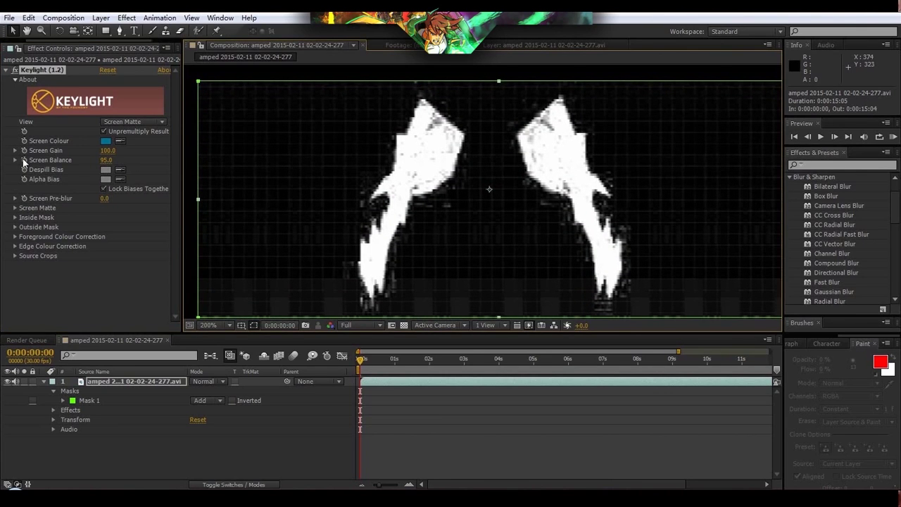
- Set the Keylight screen colour to 2088A7 to clean up the dark background of the matte
left_click(106, 141)
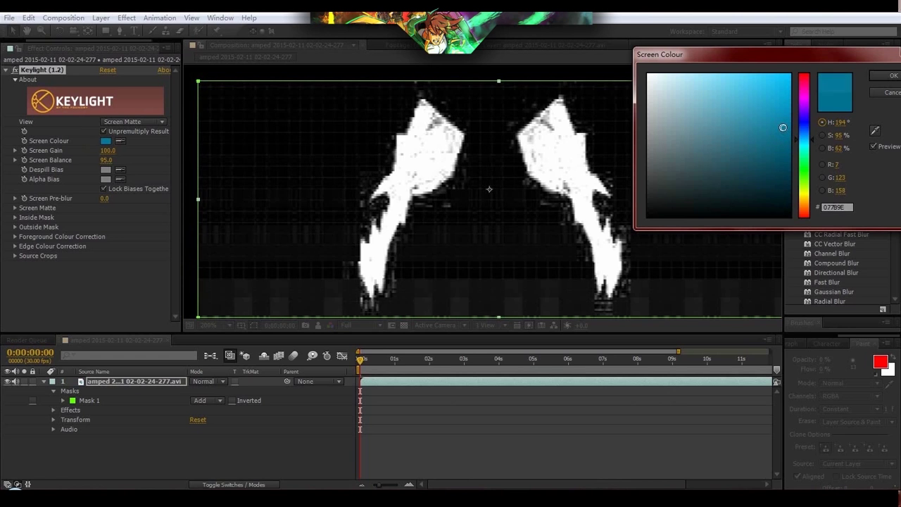
mouse_move(783, 127)
left_mouse_down()
mouse_move(759, 122)
mouse_move(775, 117)
mouse_move(758, 124)
mouse_move(789, 134)
mouse_move(770, 120)
mouse_move(759, 129)
mouse_move(771, 119)
mouse_move(759, 134)
mouse_move(761, 126)
left_mouse_up()
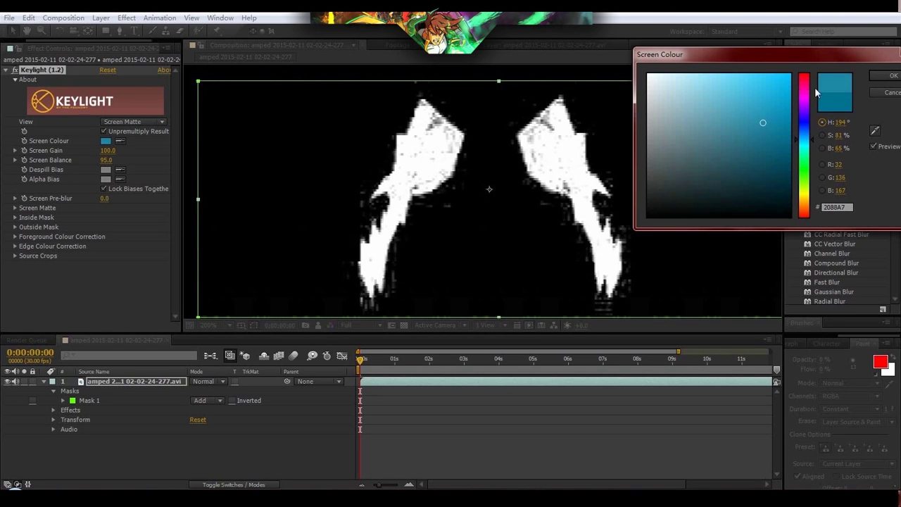
left_click(892, 76)
key("comma")
key("comma")
key("comma")
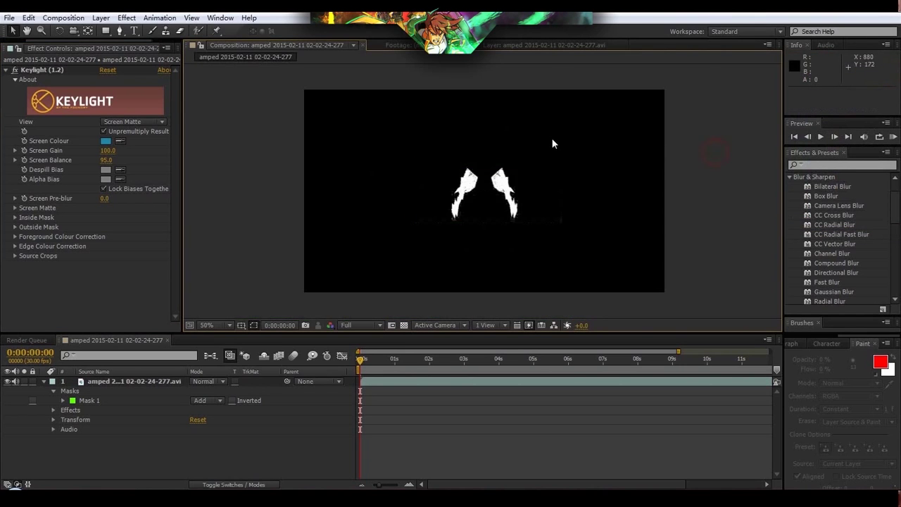
- Set the Keylight Screen Balance to 50 while examining the claws in the screen matte up close
key("period")
key("period")
key("period")
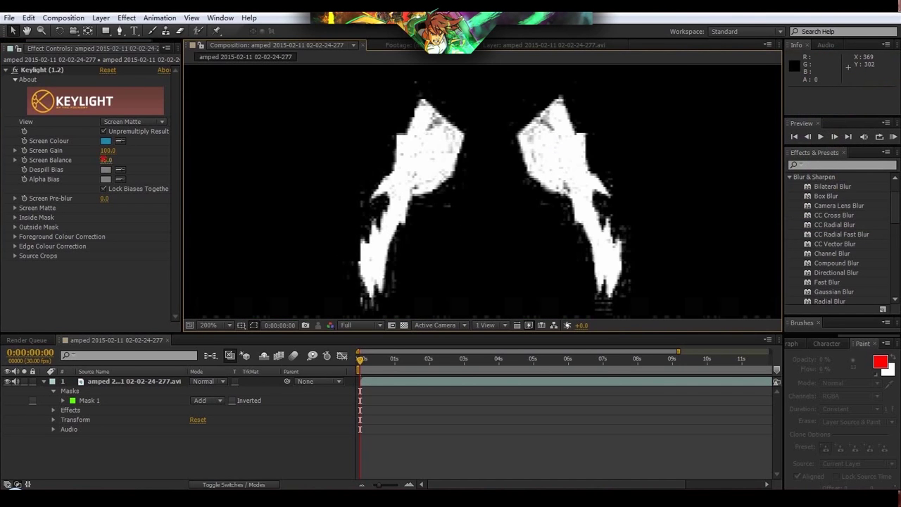
left_click(106, 160)
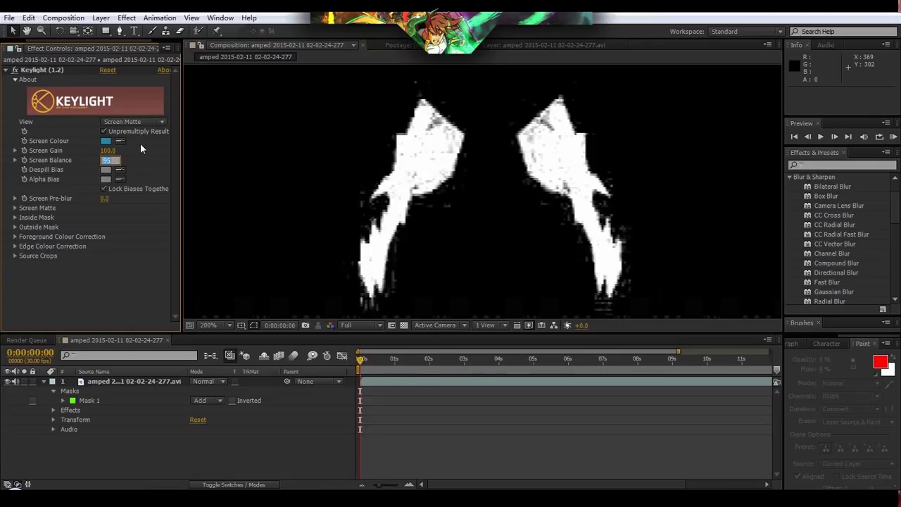
type("50")
key("Return")
left_click(496, 442)
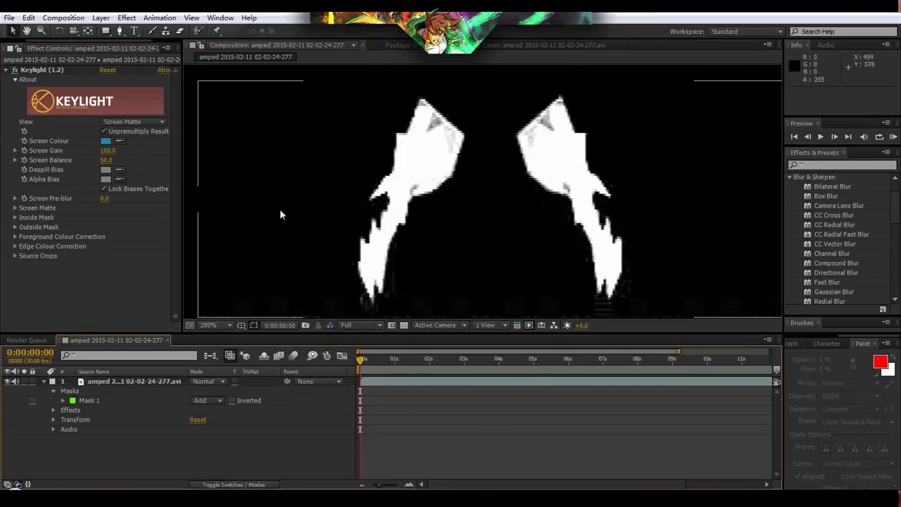
- Set the Keylight Screen Pre-blur to 0.6 and check the matte around frame 0:00:03:27
left_click(105, 199)
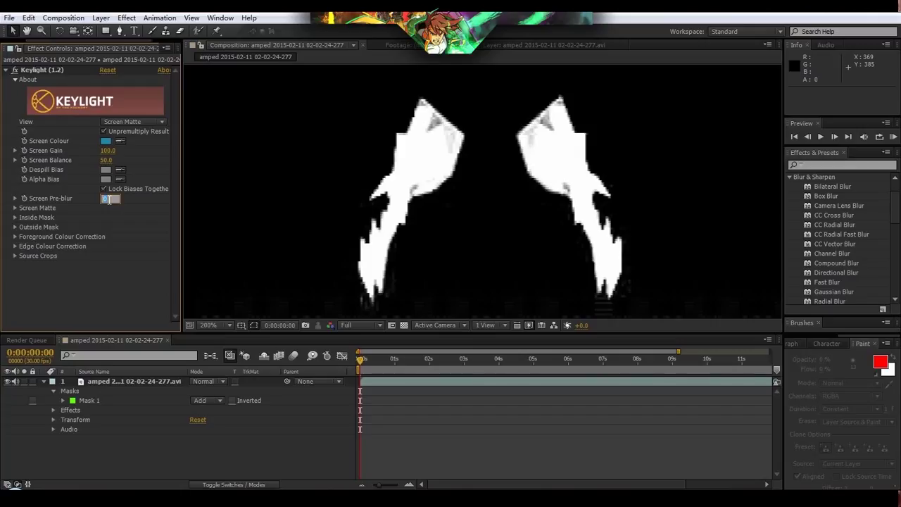
type("0.5")
key("Return")
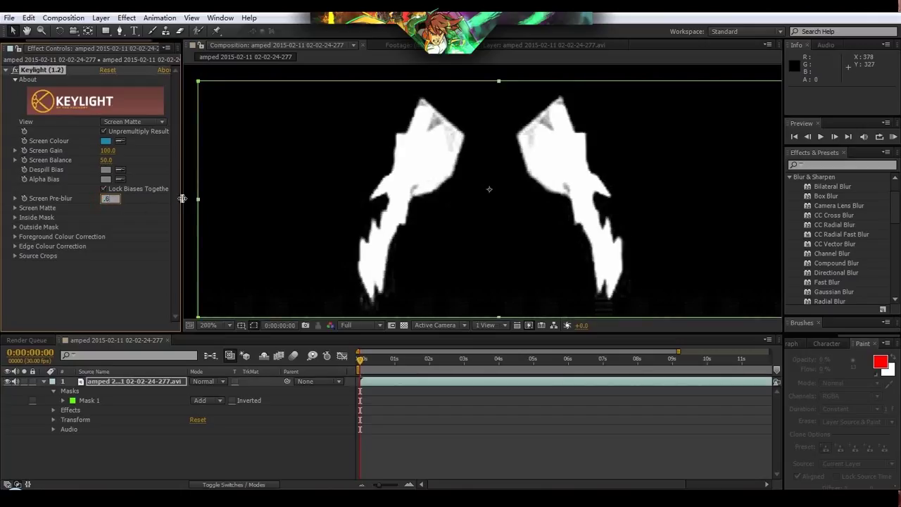
key("Return")
left_click_drag(376, 359, 497, 361)
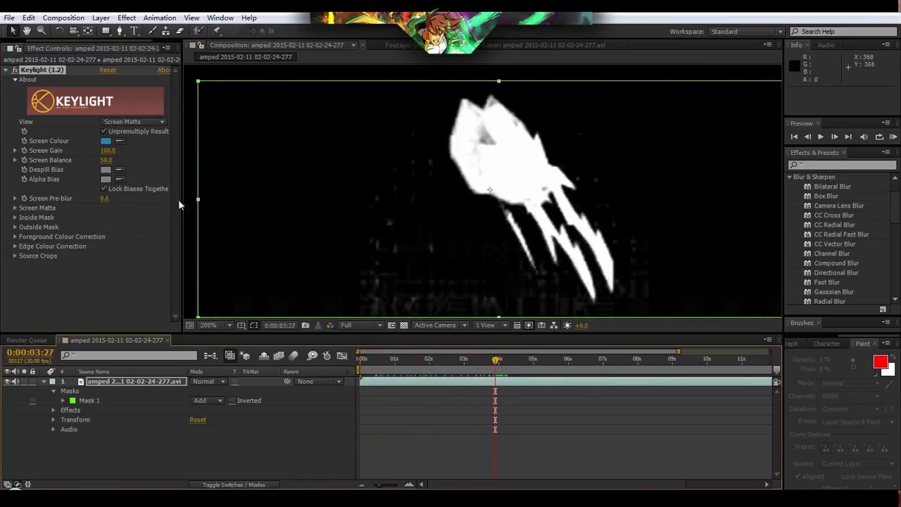
left_click(144, 152)
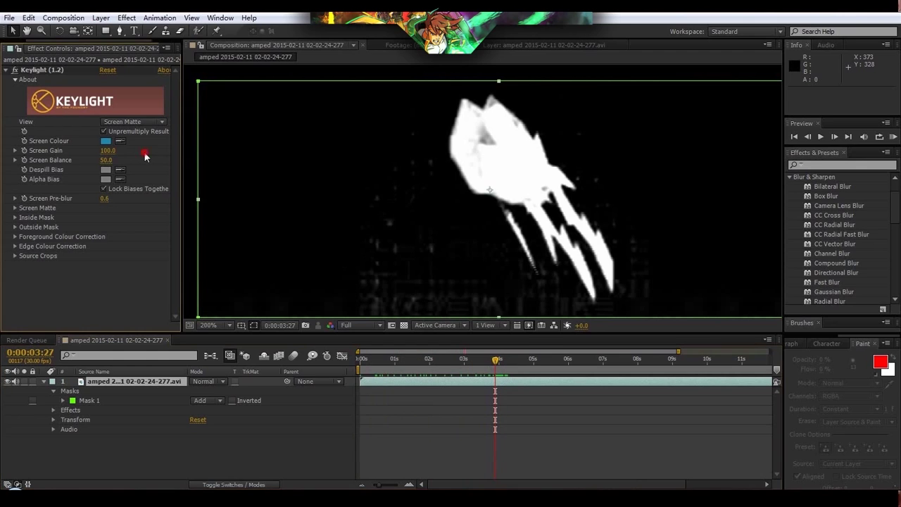
scroll(387, 263, "down", 1)
key("ctrl+z")
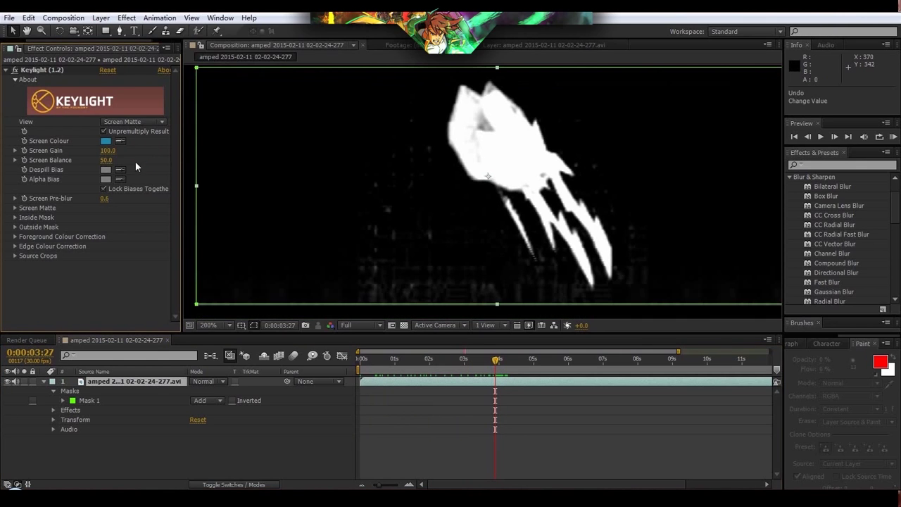
- Set the Keylight screen colour to the duller blue 32768B
left_click(108, 141)
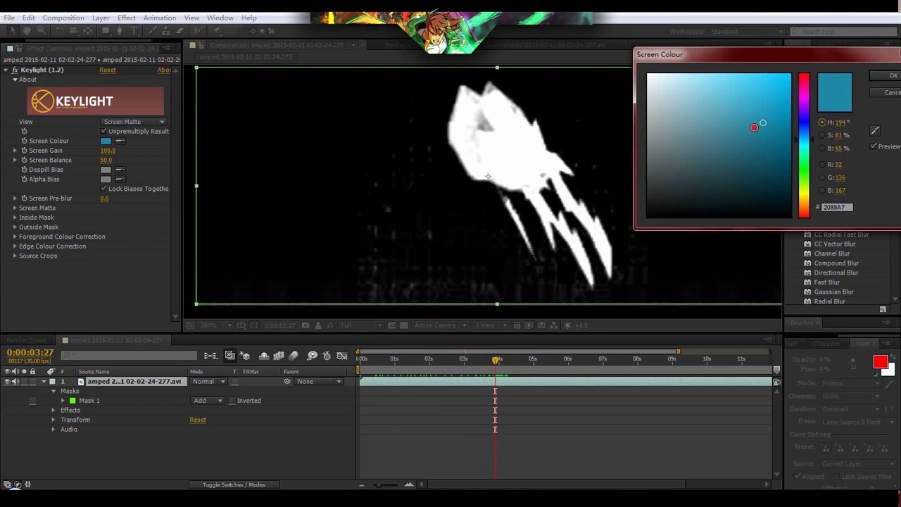
left_click_drag(754, 127, 739, 139)
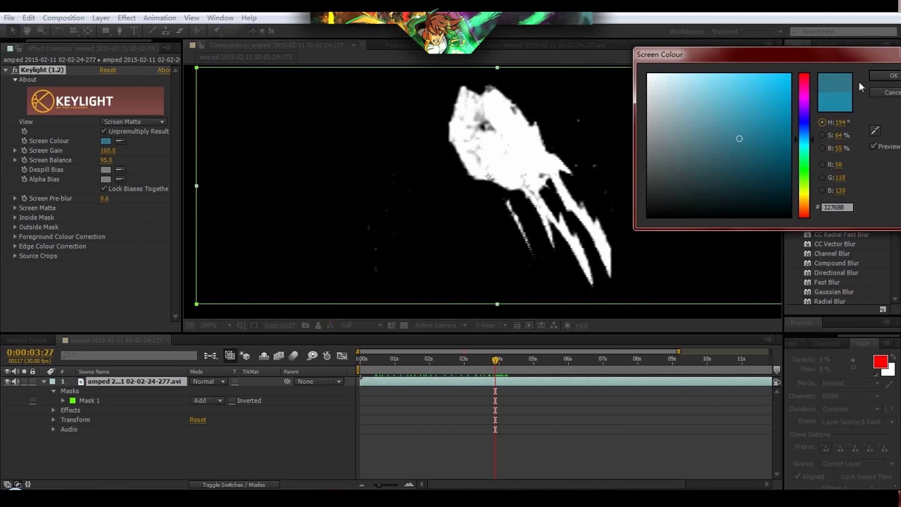
left_click(892, 75)
- Set the Keylight Screen Balance to 50 and check the matte on other frames back to 0:00:02:06
left_click_drag(461, 359, 484, 361)
left_click_drag(104, 159, 97, 160)
type("50")
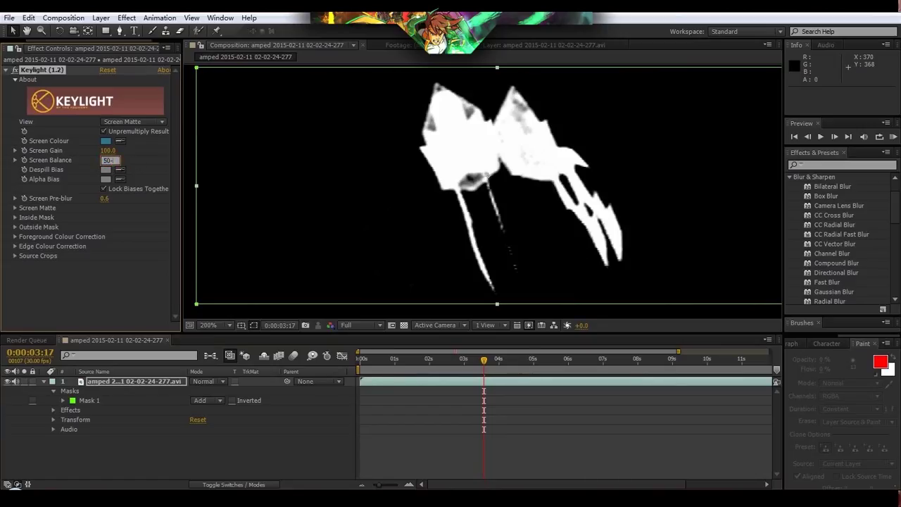
left_click_drag(497, 371, 437, 381)
- Set the Keylight view to Final Result and play the keyed claws from about 0:00:02:25
left_click(122, 123)
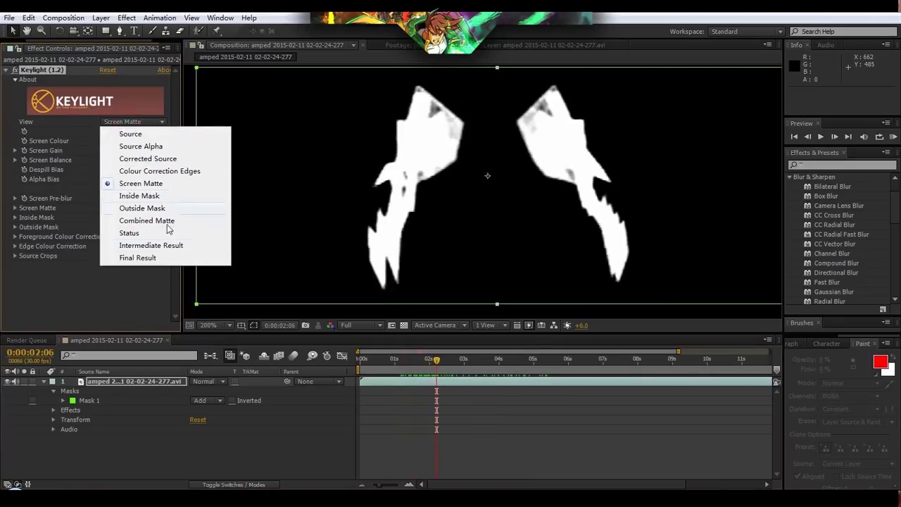
left_click(138, 258)
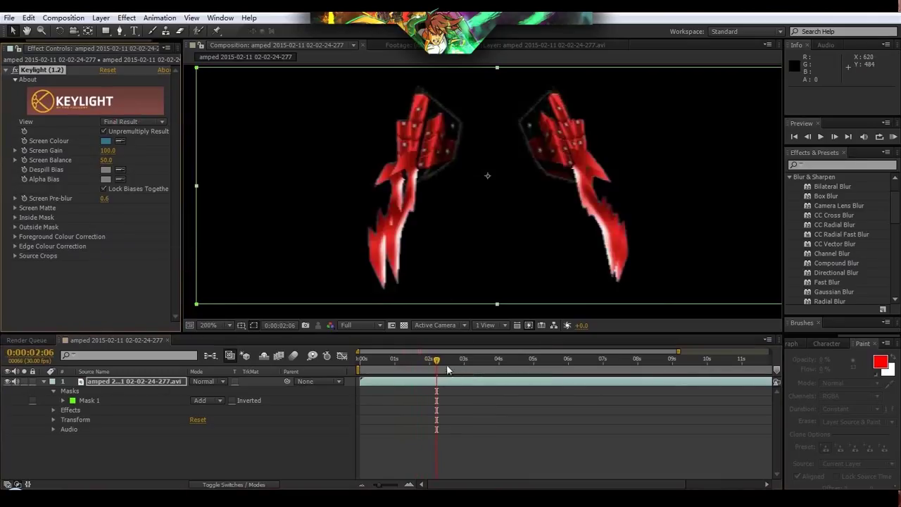
mouse_move(448, 370)
left_mouse_down()
mouse_move(491, 374)
mouse_move(459, 375)
left_mouse_up()
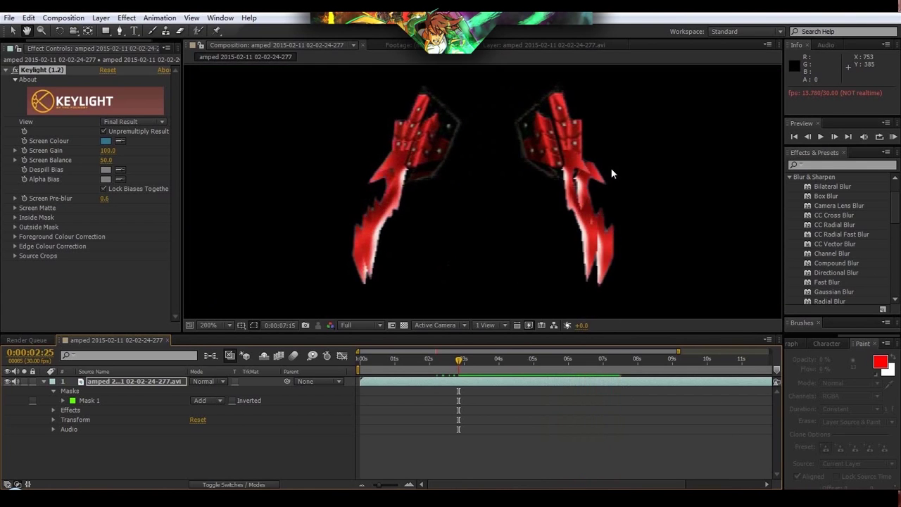
key("space")
- Scale the clip layer up uniformly to slightly above 115% and return to the first frame
scroll(576, 221, "down", 2)
left_click(702, 219)
left_click(517, 191)
scroll(582, 209, "up", 1)
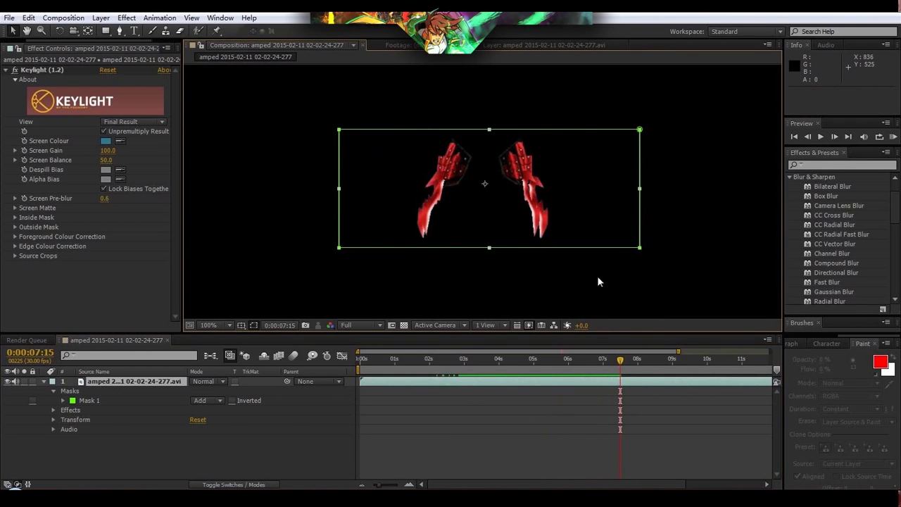
left_click(53, 419)
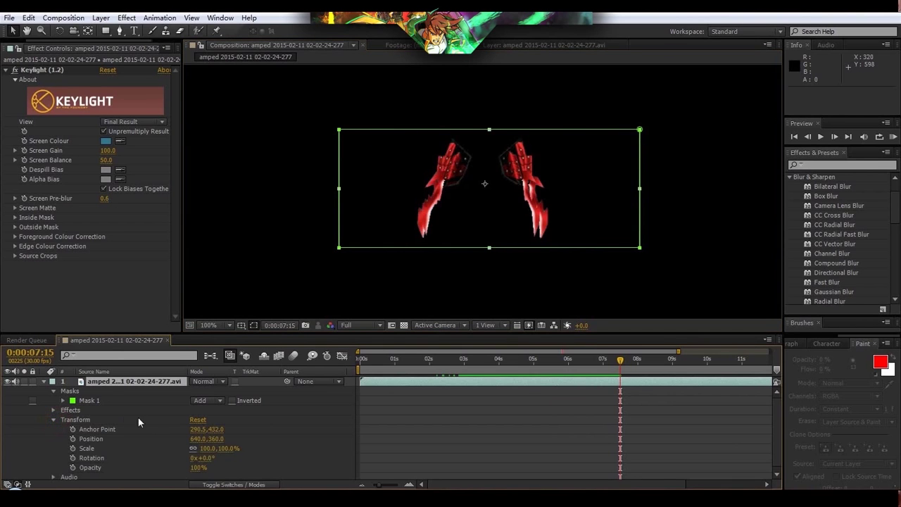
left_click(101, 449)
left_click(102, 440)
left_click(104, 450)
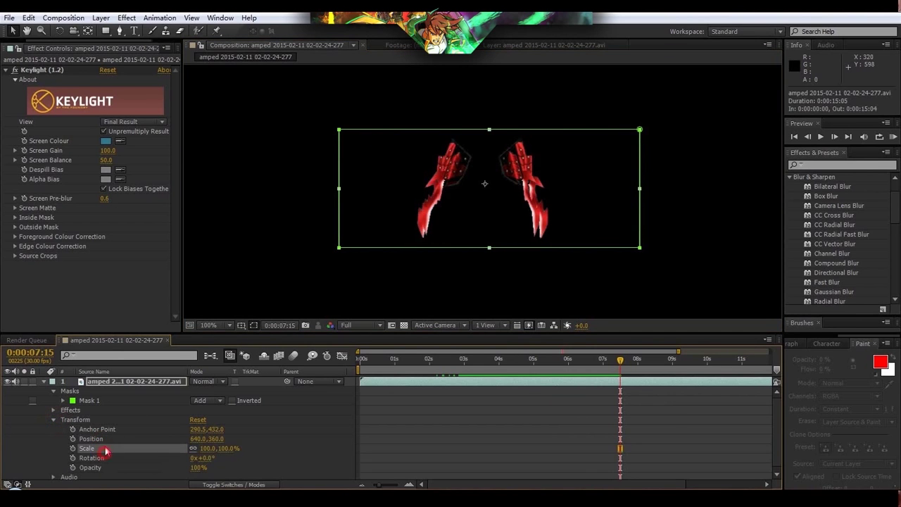
left_click_drag(230, 449, 240, 451)
left_click_drag(437, 369, 360, 369)
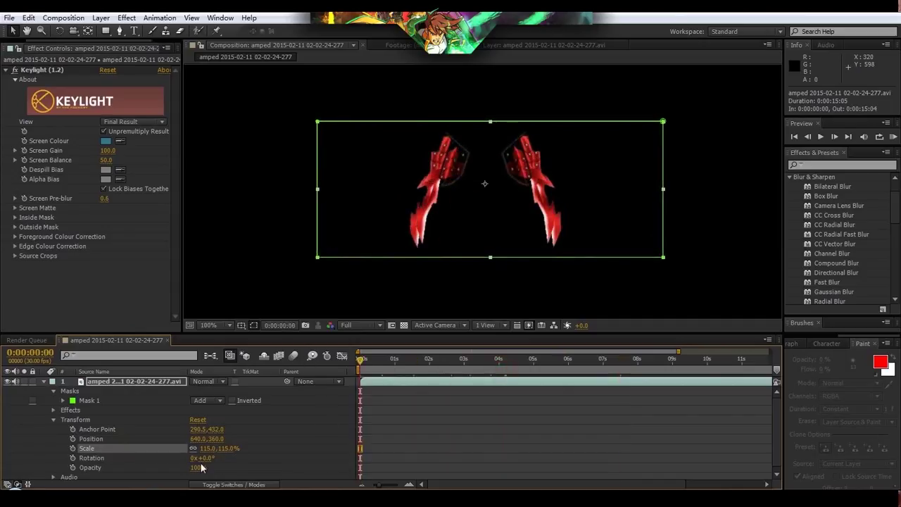
left_click(227, 449)
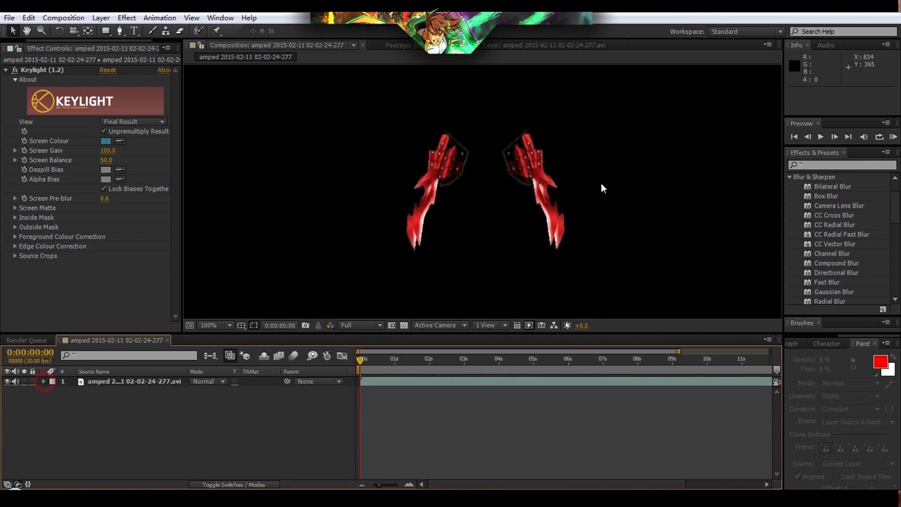
- Create a 1280 × 720 px solid layer in deep red, colour 700000
scroll(600, 183, "down", 1)
left_click(720, 223)
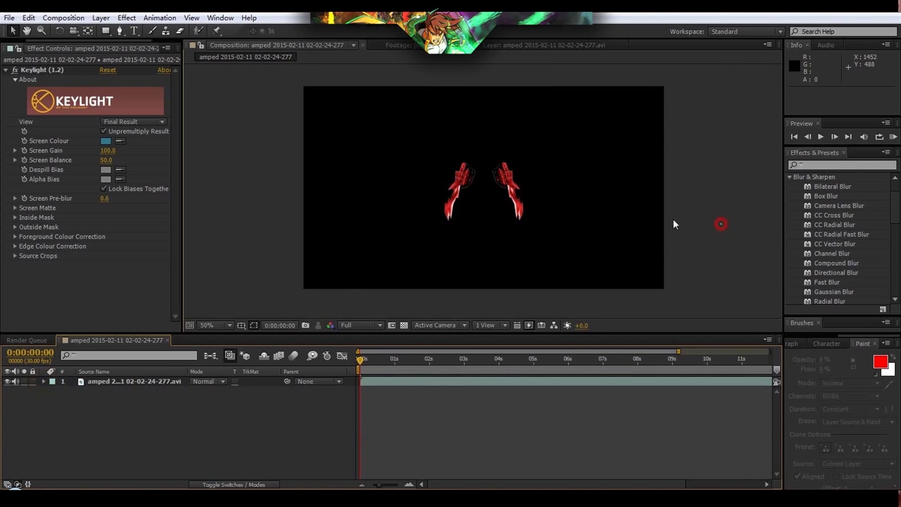
left_click(730, 202)
right_click(234, 424)
mouse_move(362, 302)
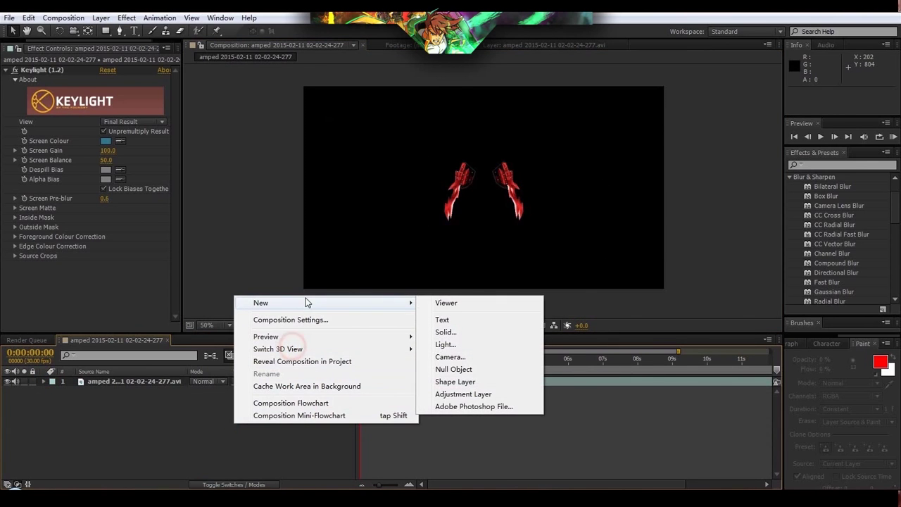
left_click(473, 332)
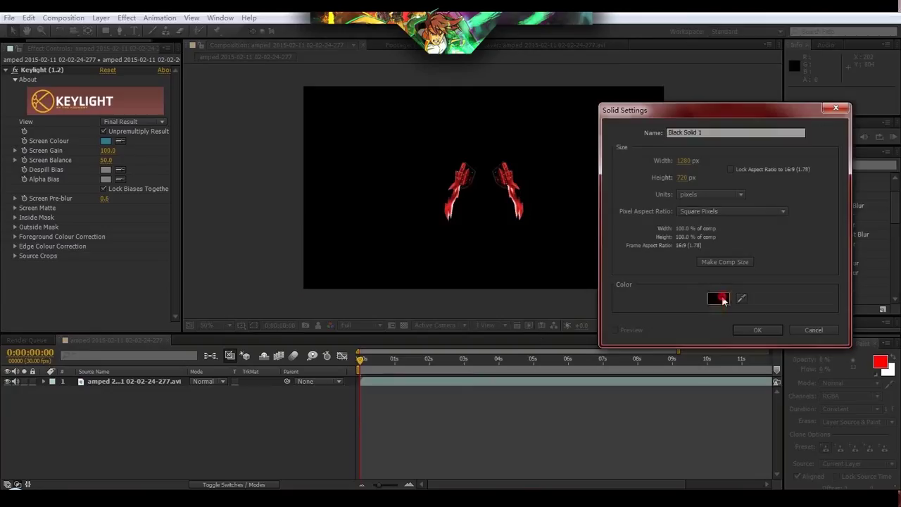
left_click(718, 299)
left_click(789, 156)
left_click_drag(801, 156, 814, 149)
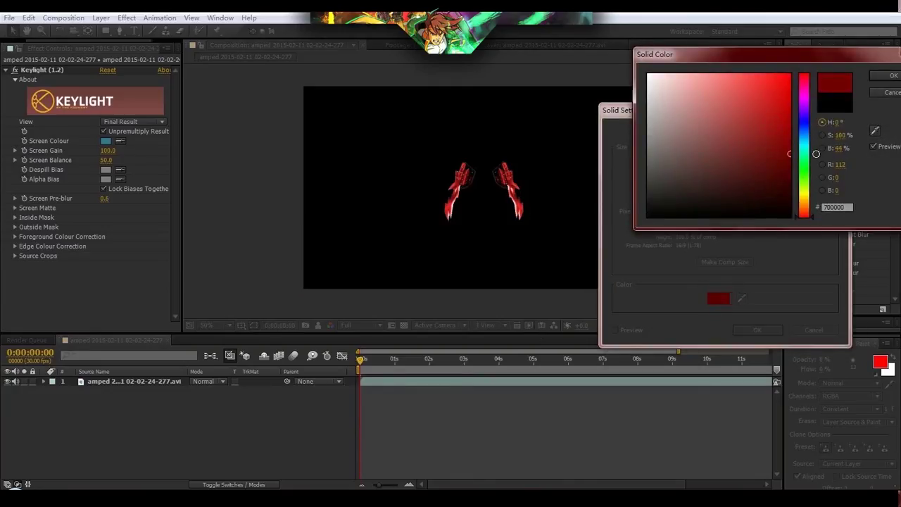
left_click(893, 75)
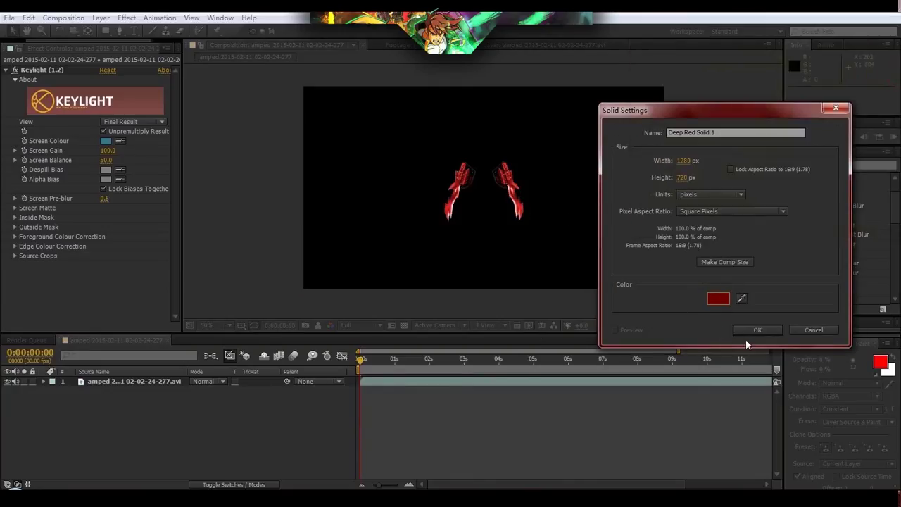
left_click(746, 330)
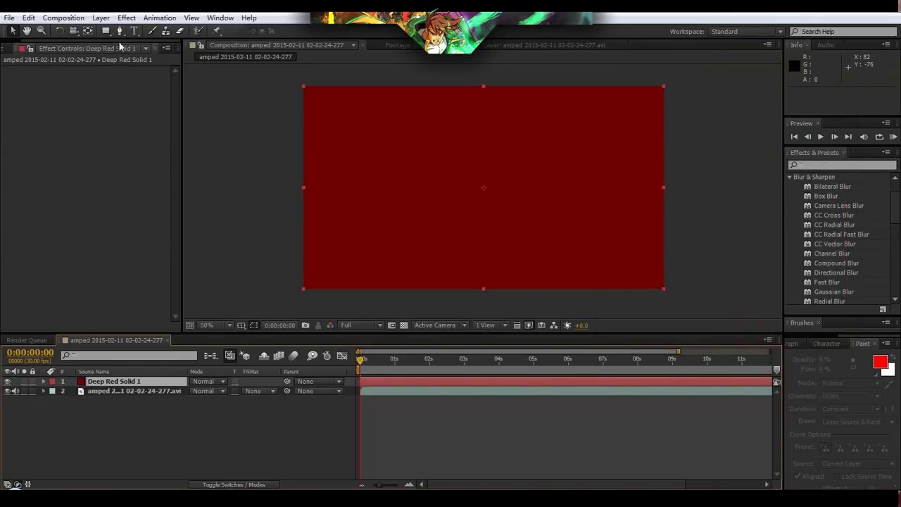
- Draw an elliptical mask about 1920 × 984 px on the red solid, extending past the frame's sides and lower edge
left_click_drag(105, 30, 128, 52)
left_click(163, 59)
scroll(600, 186, "down", 2)
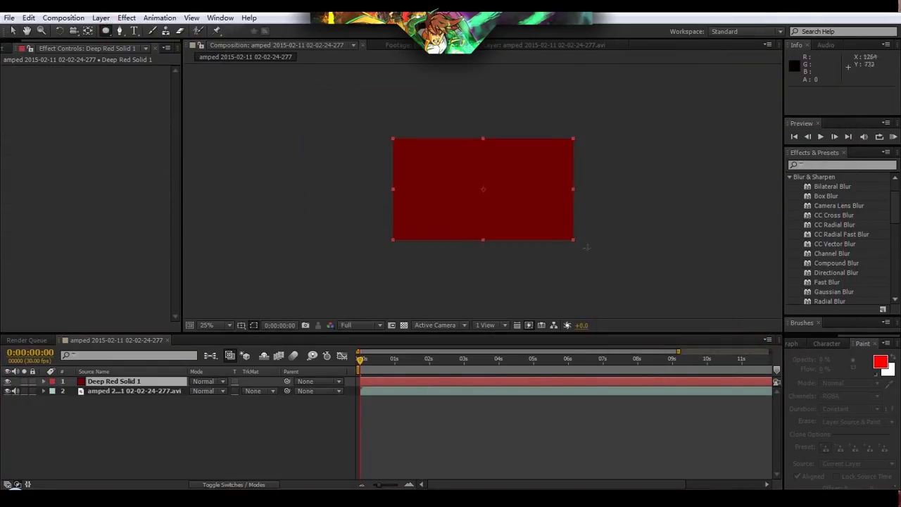
left_click_drag(620, 305, 350, 167)
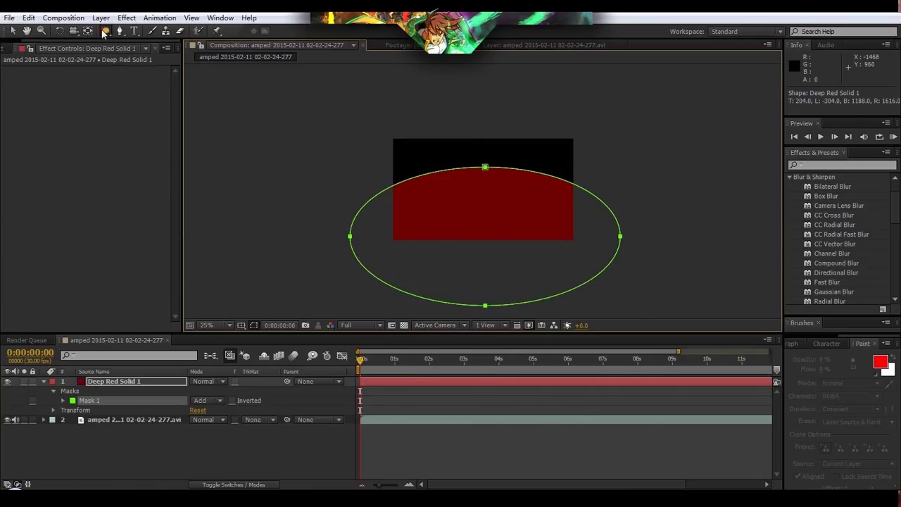
- Set the feather of the red solid's elliptical mask to 986 pixels
left_click(104, 32)
left_click(62, 400)
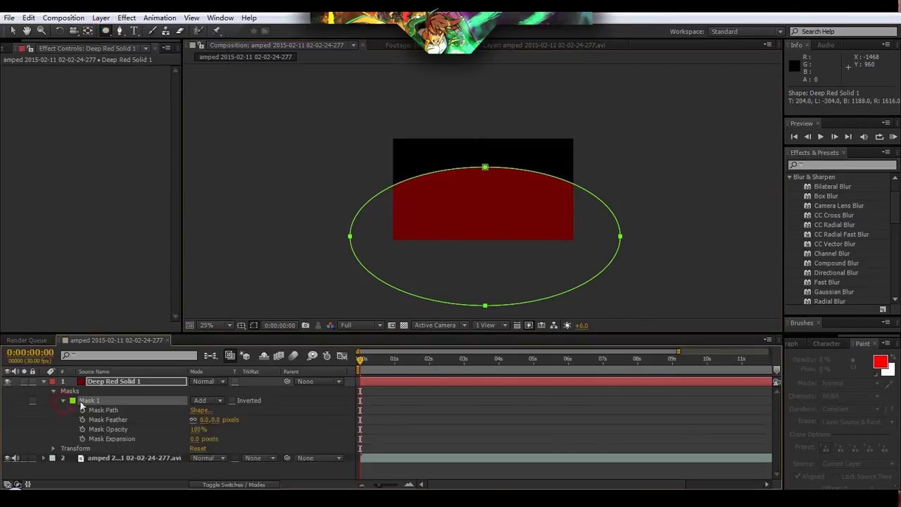
left_click_drag(208, 419, 282, 420)
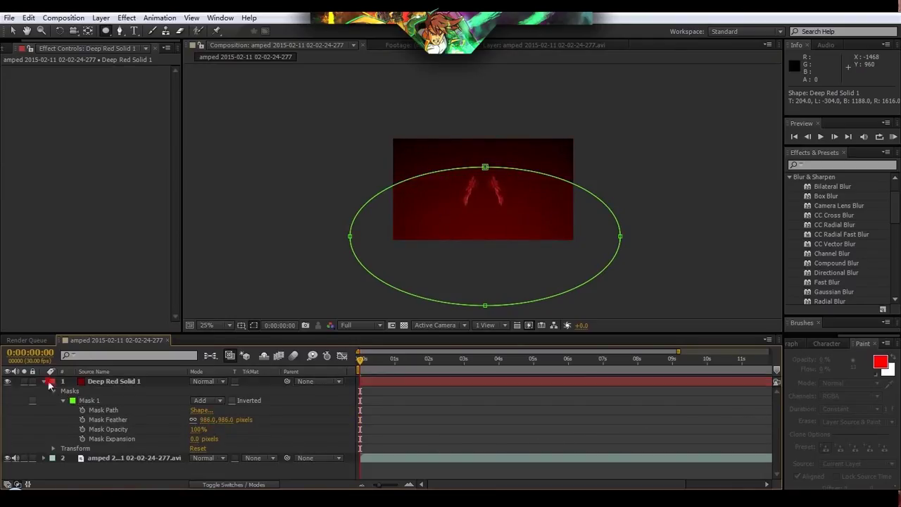
- Move the red solid below the claw clip layer, deselect it, and inspect the claws against the new background
left_click_drag(134, 386, 140, 465)
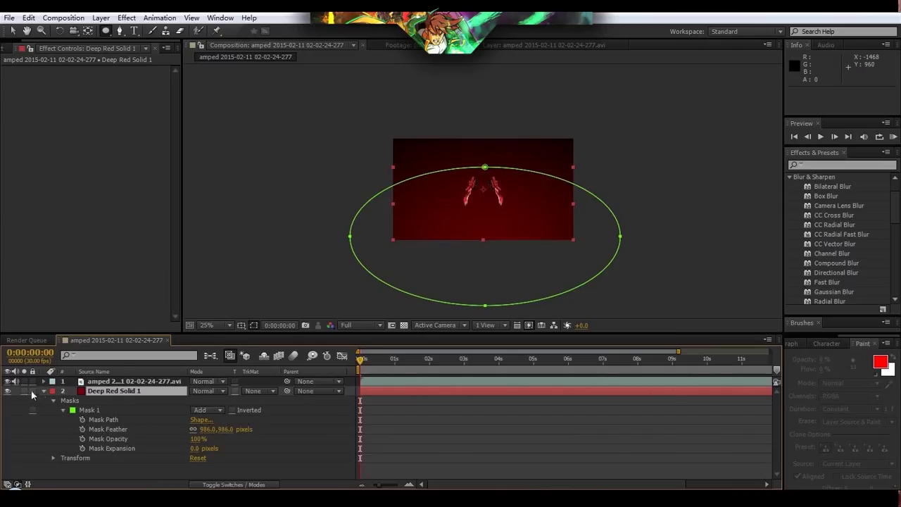
left_click(44, 391)
key("period")
key("period")
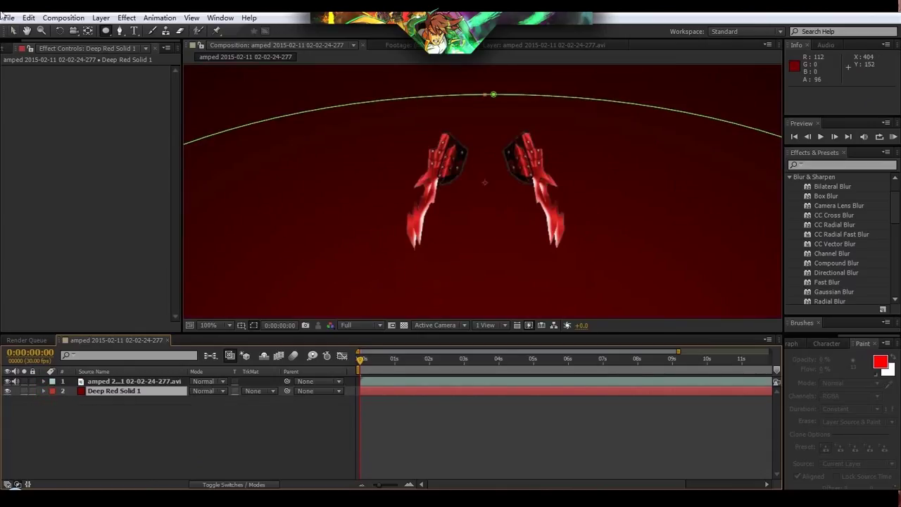
left_click(13, 32)
key("comma")
key("comma")
key("ctrl+shift+a")
key("period")
key("period")
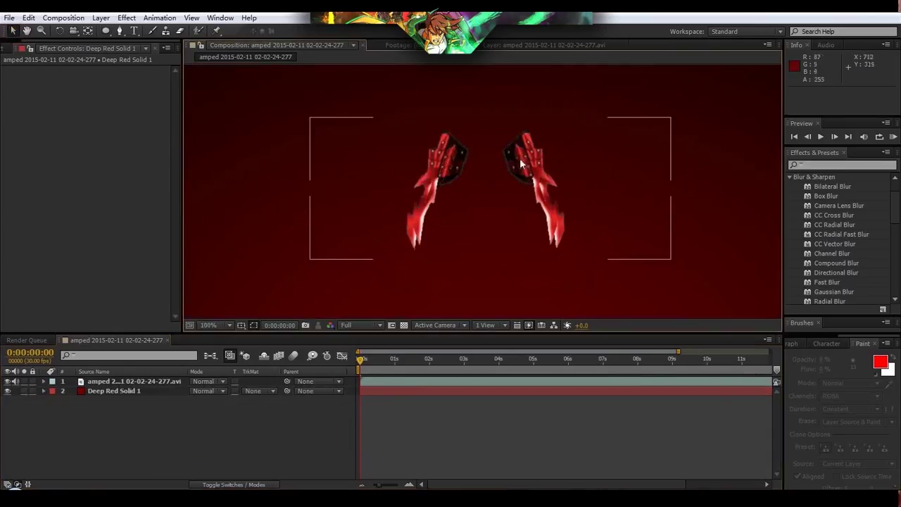
left_click_drag(368, 365, 283, 373)
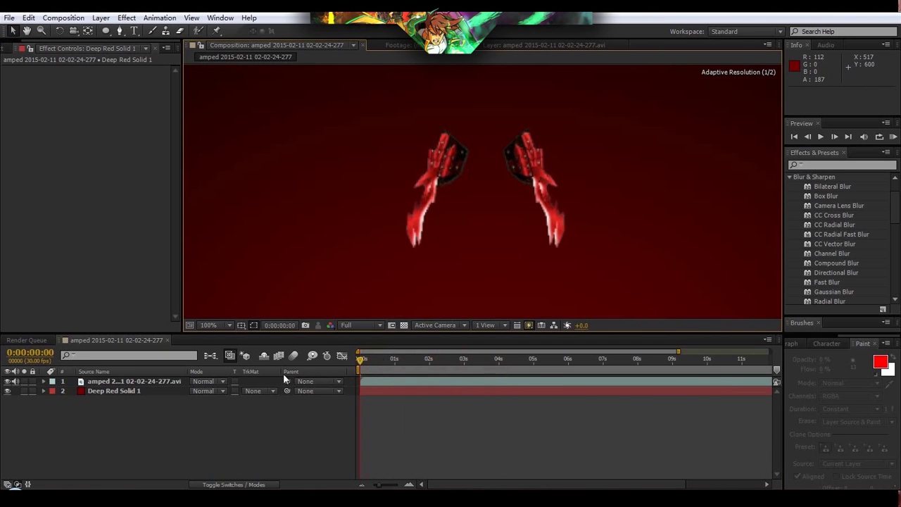
- Apply a Glow effect to the claw clip layer
left_click(382, 381)
left_click(159, 413)
left_click(163, 382)
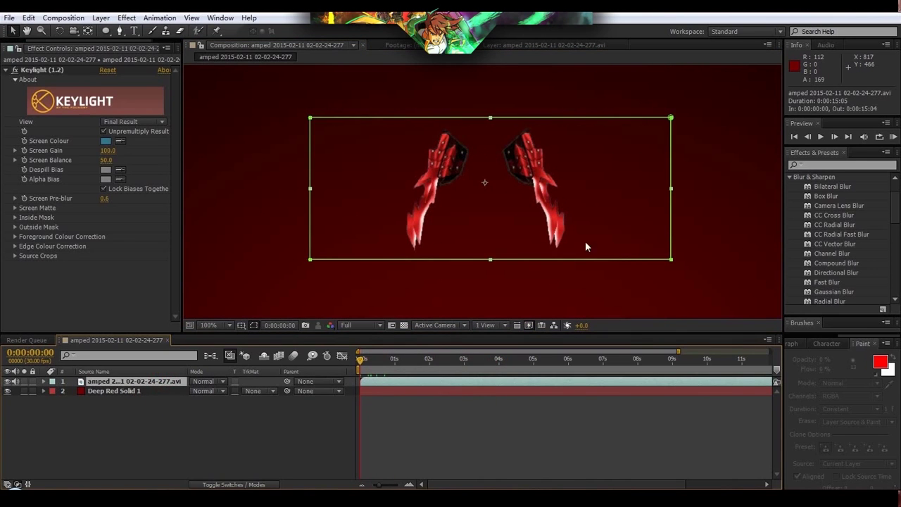
left_click(208, 426)
left_click(142, 382)
left_click(126, 18)
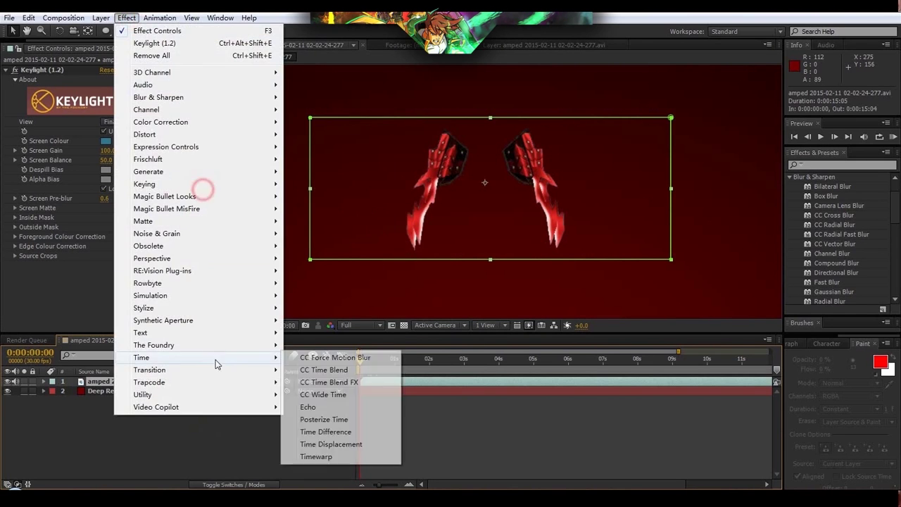
mouse_move(241, 312)
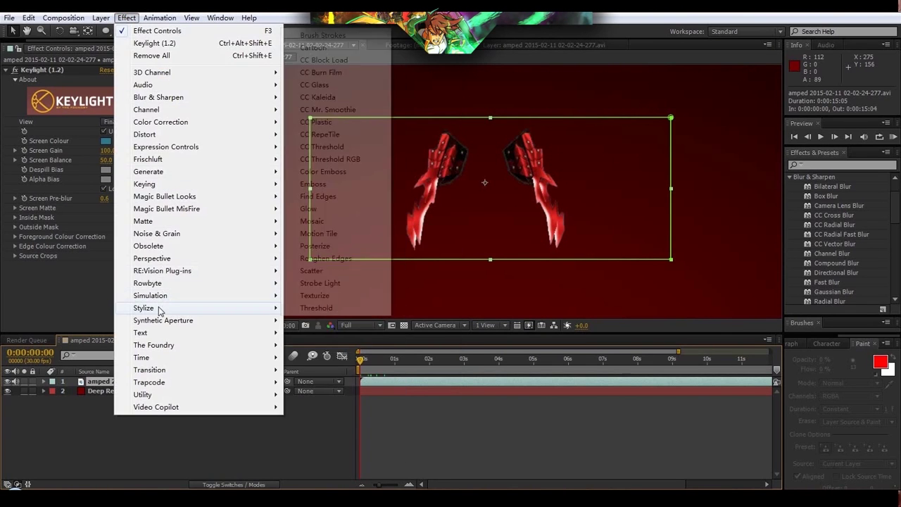
left_click(309, 209)
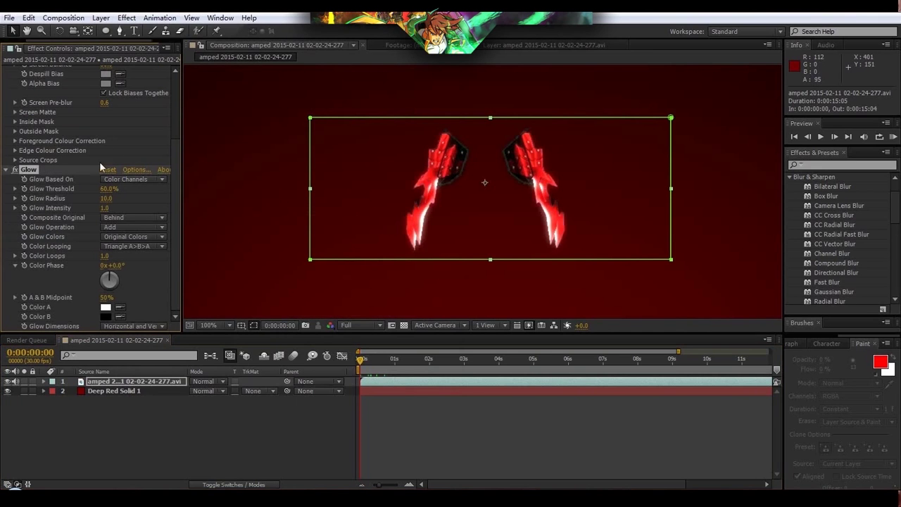
- Set the Glow radius to 76 on the claw clip and check the glow against the whole frame
left_click_drag(106, 202, 131, 198)
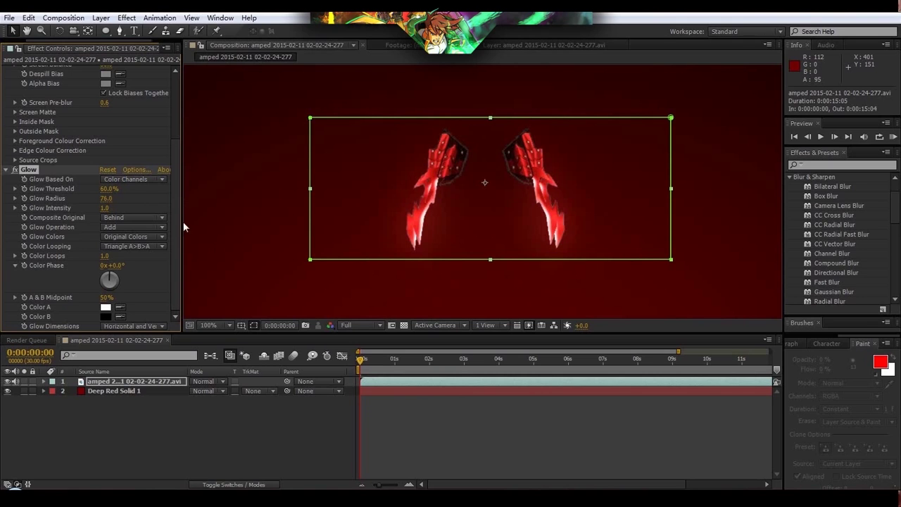
left_click(452, 422)
left_click_drag(361, 359, 323, 357)
key("comma")
key("comma")
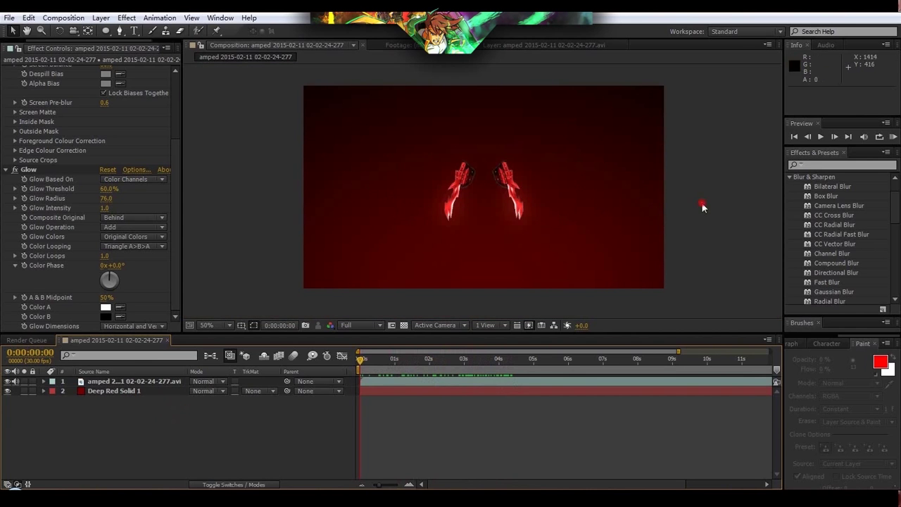
- Duplicate the glowing claw clip layer
left_click(497, 206)
key("ctrl+d")
key("period")
key("period")
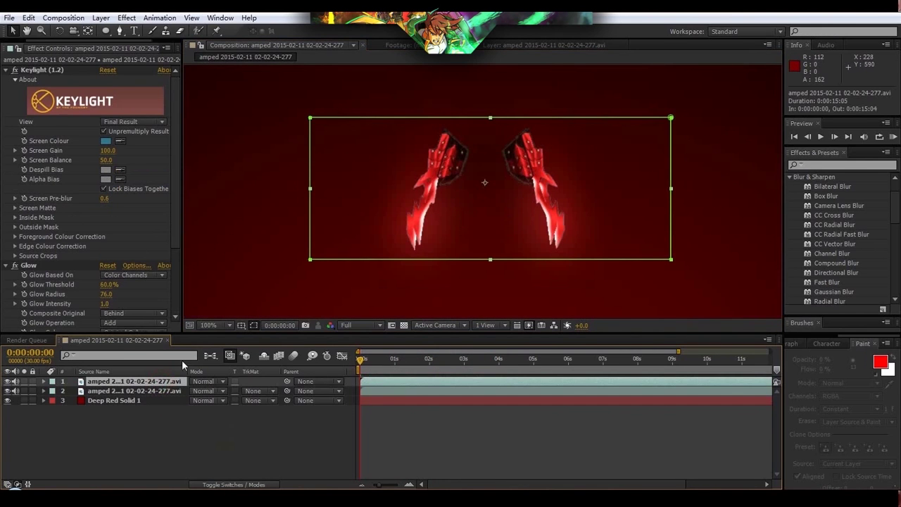
left_click(163, 391)
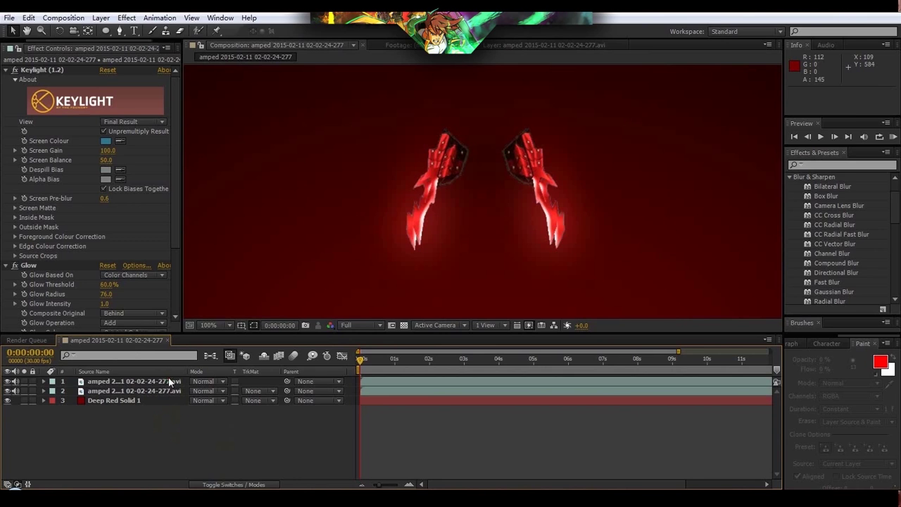
- Remove the Glow effect from the upper copy of the claw clip, keeping its Keylight effect
left_click(168, 381)
left_click_drag(178, 158, 187, 251)
left_click(28, 170)
key("Delete")
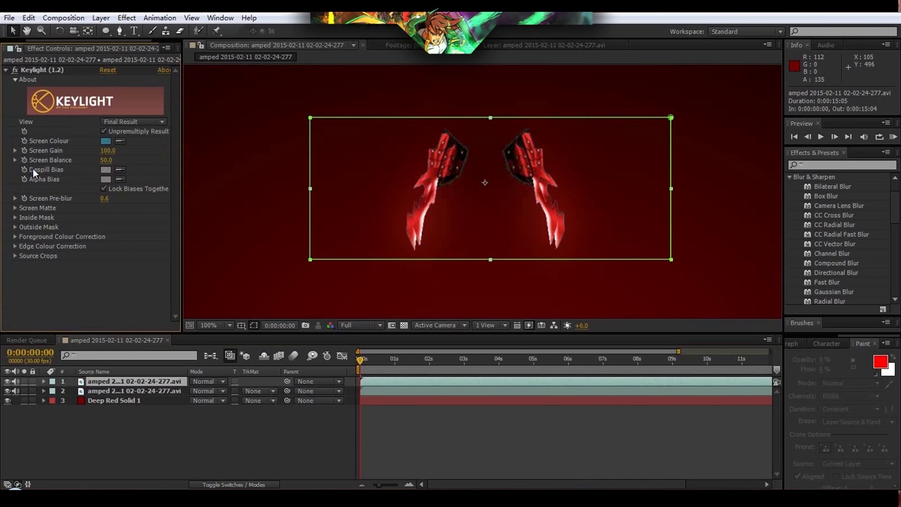
- Find the CC Light effects and apply CC Light Burst 2.5 to the upper claw clip
left_click(869, 166)
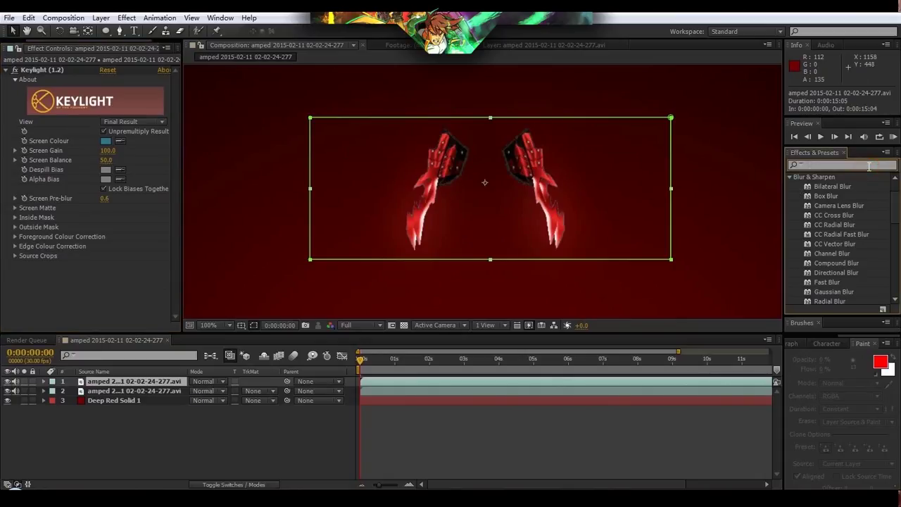
type("CC")
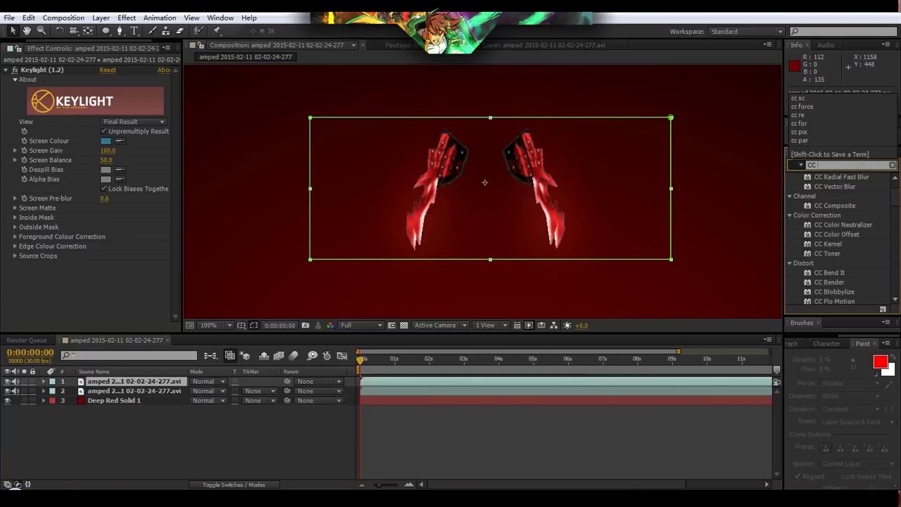
type(" Light")
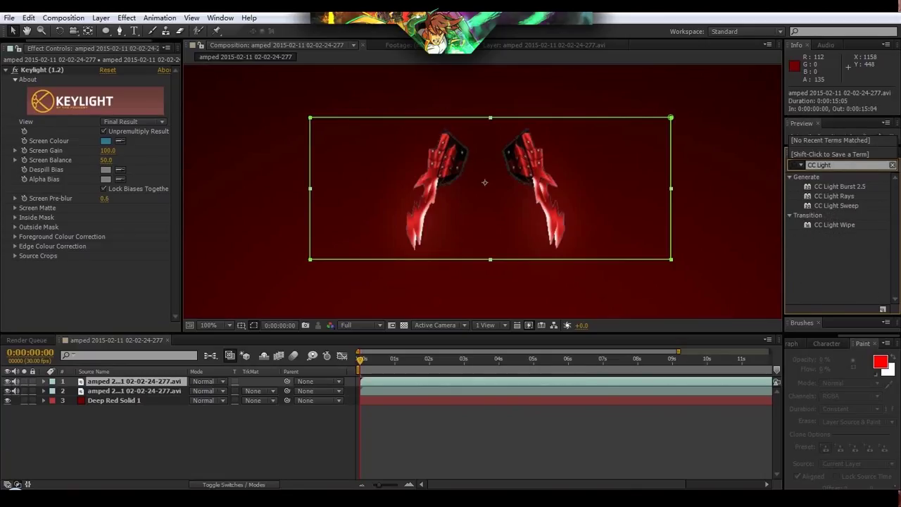
left_click_drag(842, 187, 481, 199)
- Move the light burst's center between the two claws, at about 290.8, 432.5, and check the rays
scroll(687, 135, "down", 1)
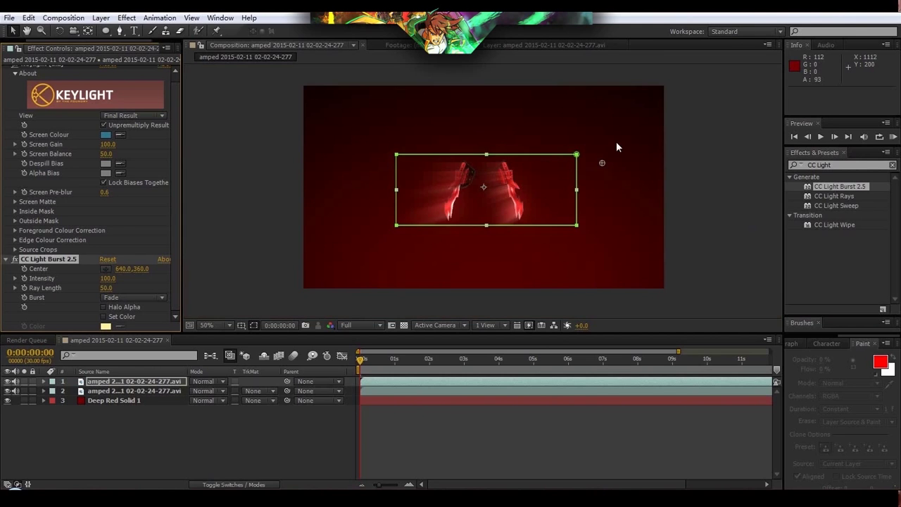
scroll(618, 145, "up", 1)
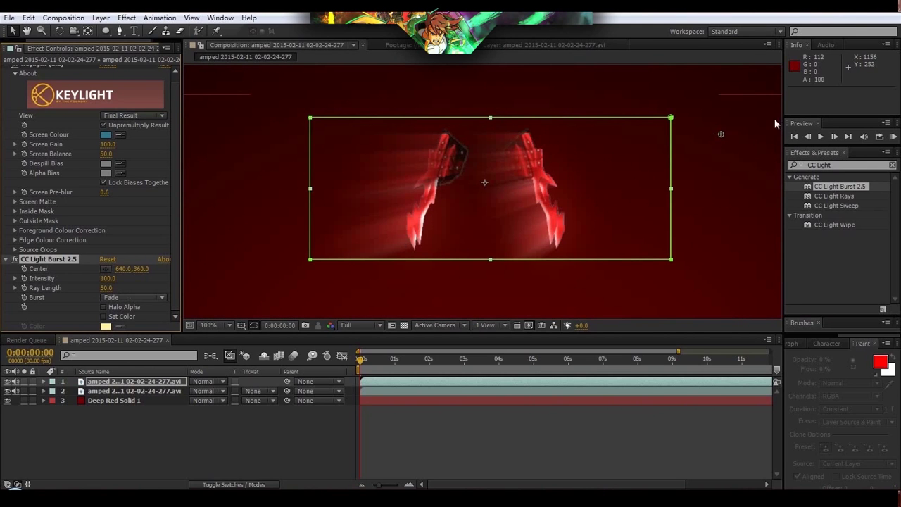
left_click(721, 136)
left_click_drag(721, 135, 485, 181)
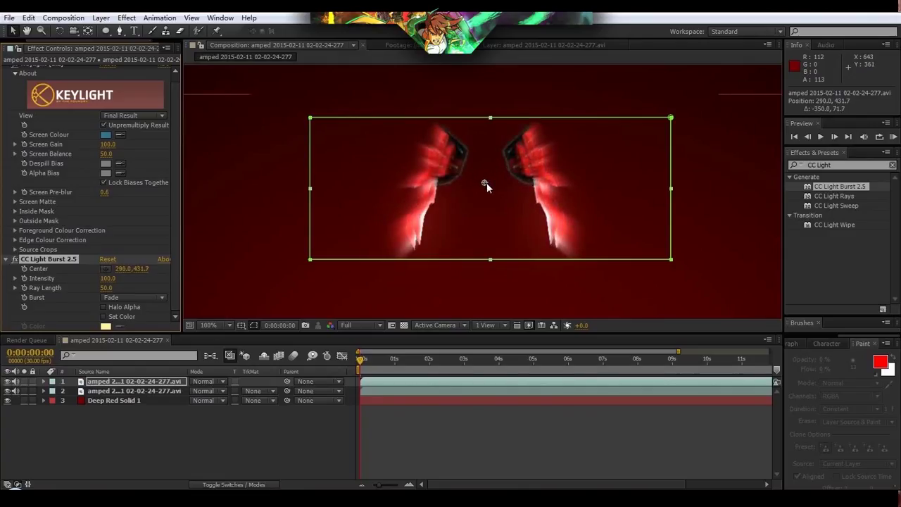
left_click_drag(485, 182, 486, 185)
key("period")
key("comma")
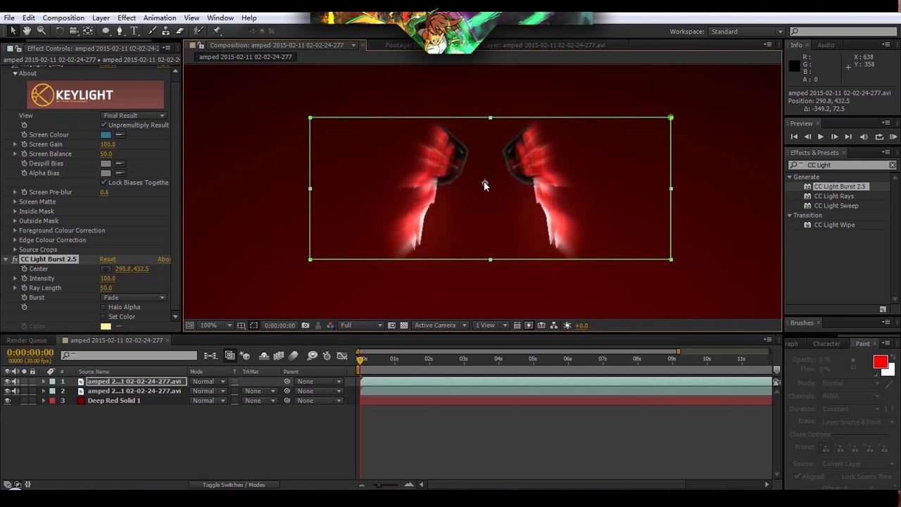
key("period")
key("comma")
left_click(518, 406)
- Apply a Tint effect to the upper claw clip and map black to dark red, AF0000
left_click(120, 393)
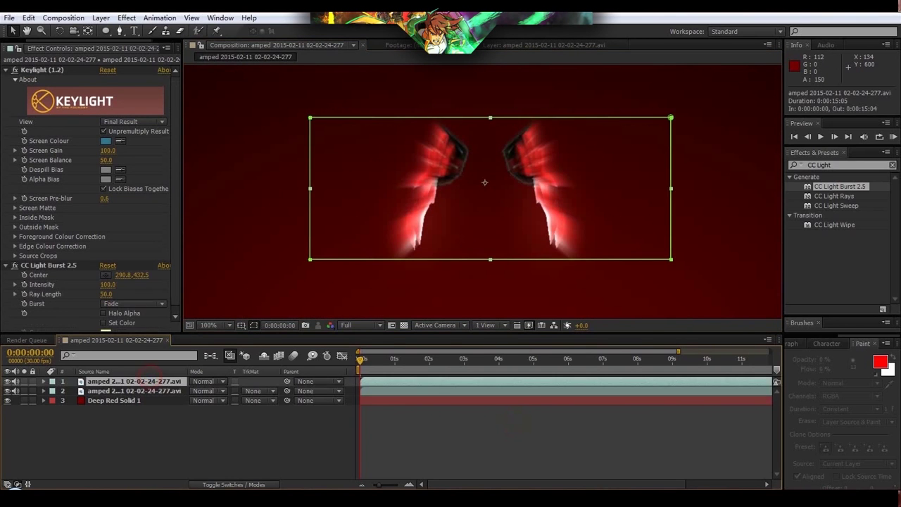
left_click(127, 18)
mouse_move(254, 122)
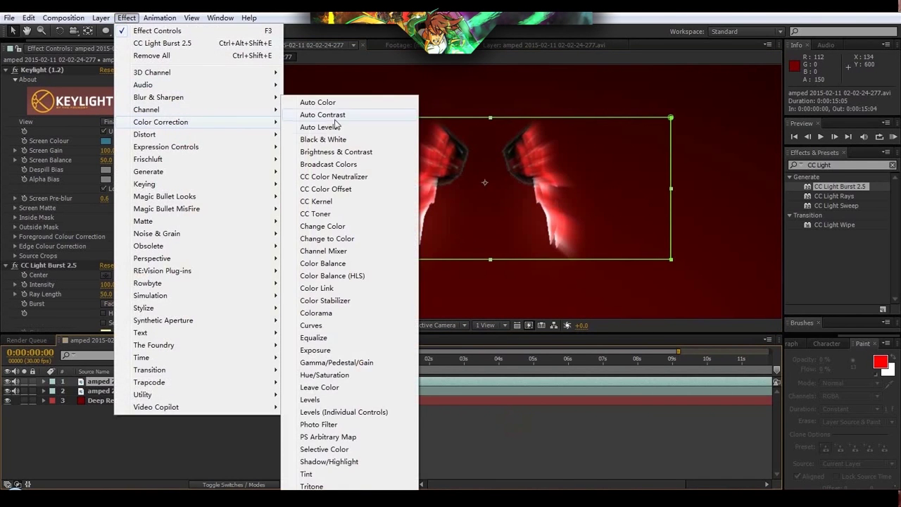
left_click(307, 474)
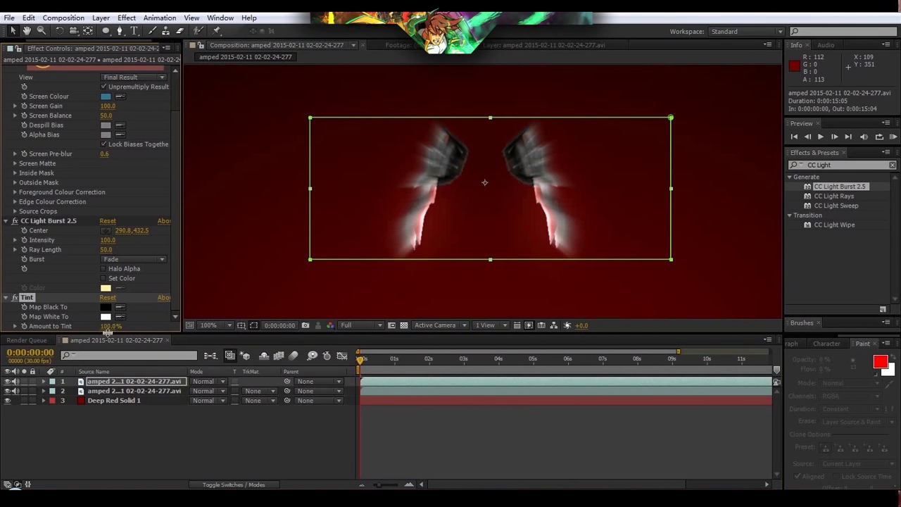
left_click(105, 308)
mouse_move(763, 101)
left_mouse_down()
mouse_move(788, 137)
mouse_move(789, 123)
mouse_move(819, 134)
mouse_move(866, 104)
left_mouse_up()
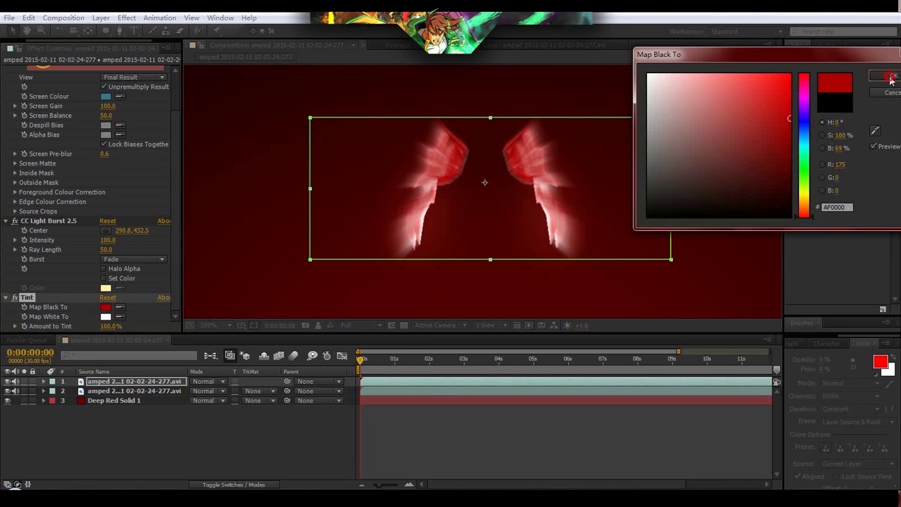
left_click(892, 76)
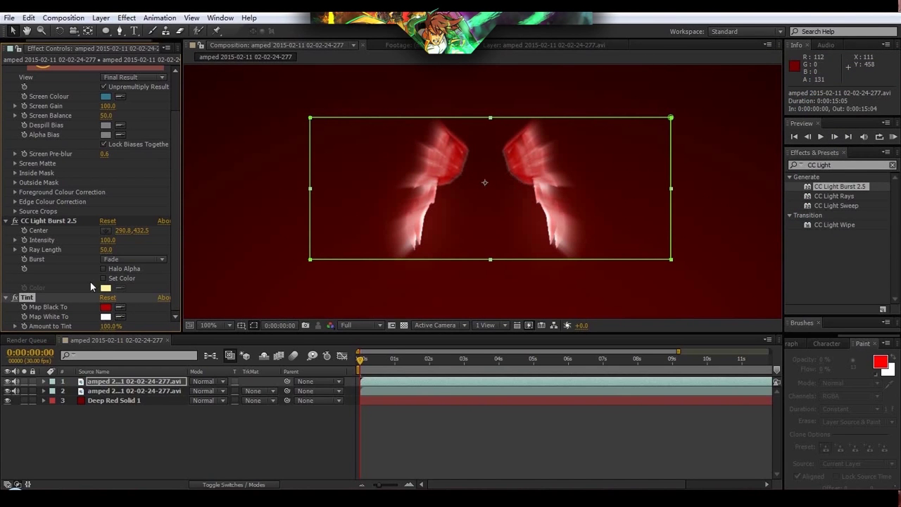
- Set the Tint effect's Map White To colour to a light pinkish red and deselect the layer
left_click(106, 317)
left_click_drag(725, 135, 732, 51)
left_click(893, 75)
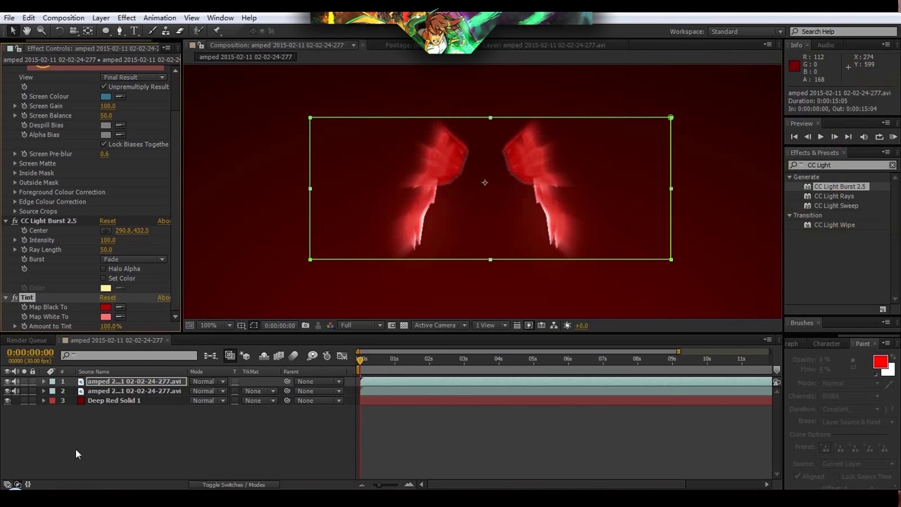
left_click(169, 472)
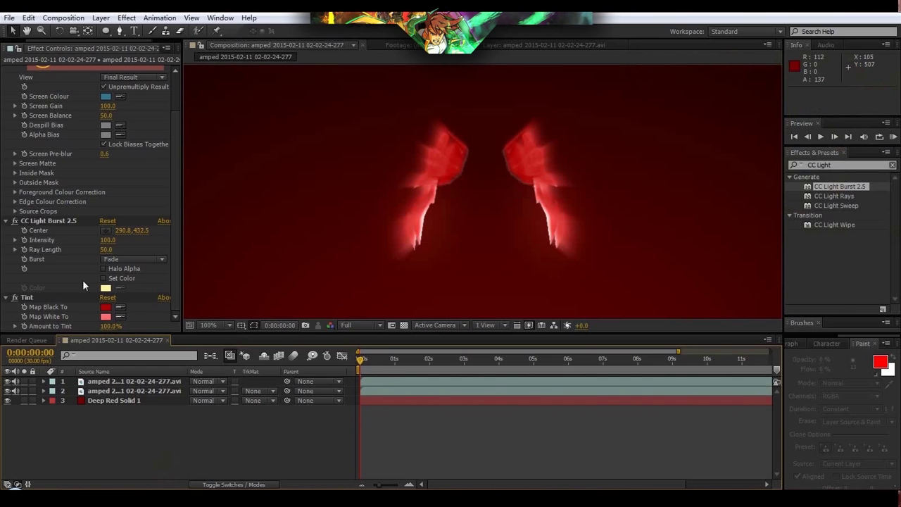
- Set the ray length of CC Light Burst 2.5 on the upper claw clip to 90
left_click(57, 221)
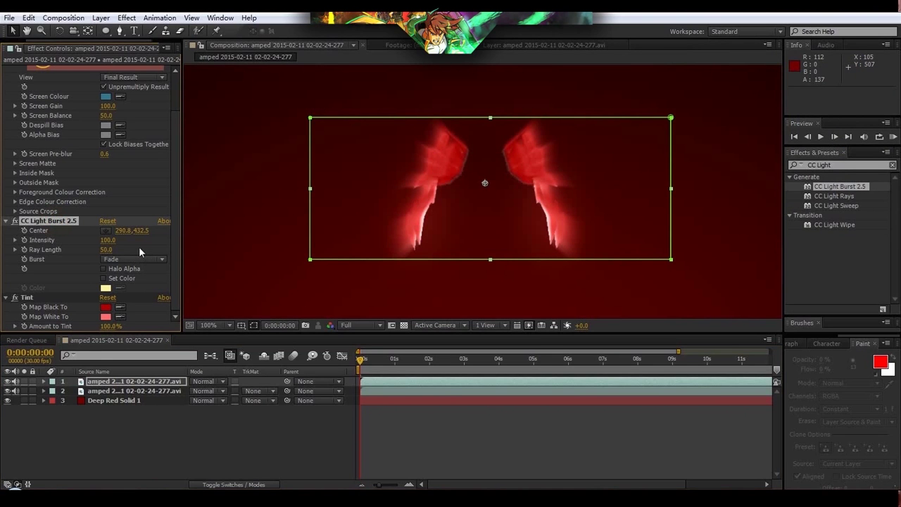
left_click_drag(104, 249, 127, 249)
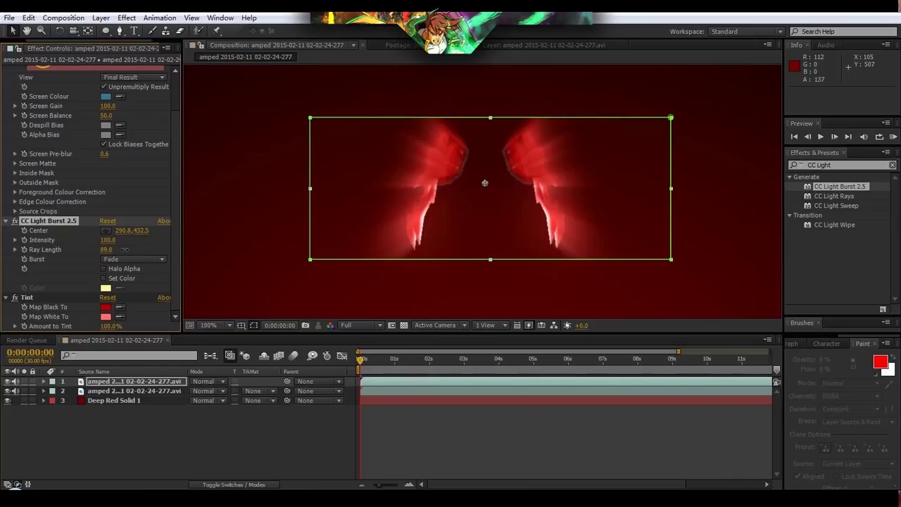
left_click(185, 441)
- Set the upper claw clip's scale to 130% in both dimensions
left_click(44, 384)
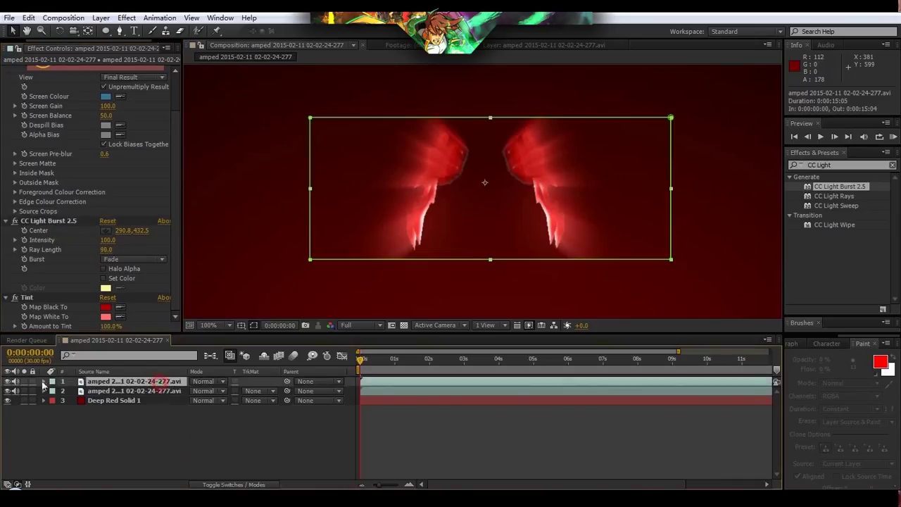
key("s")
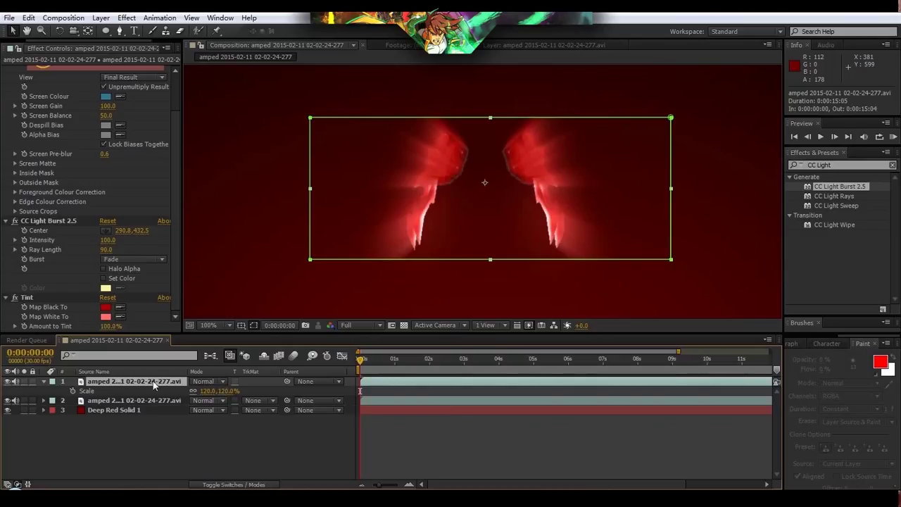
left_click_drag(224, 391, 237, 390)
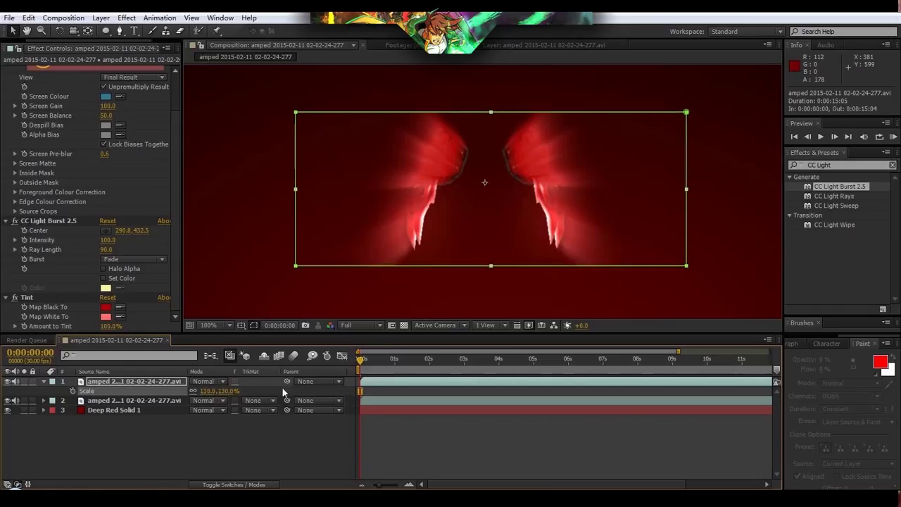
left_click(250, 451)
left_click(212, 381)
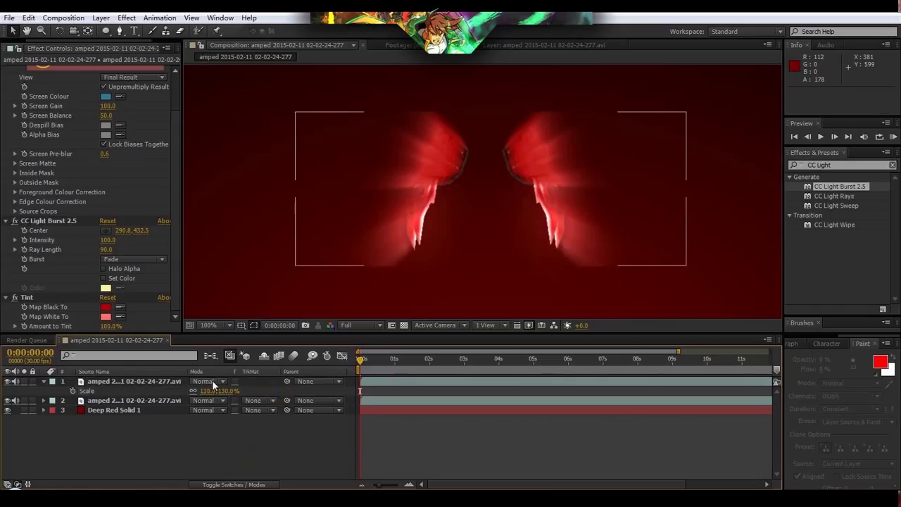
left_click(122, 430)
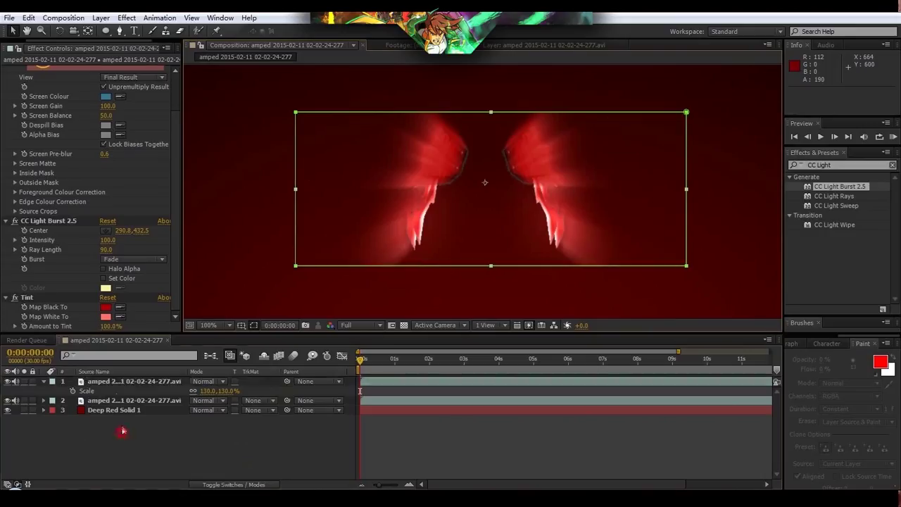
- Add a full-layer rectangular mask to the upper claw clip and stretch its upper and lower edges outward to give the rays room
left_click(116, 383)
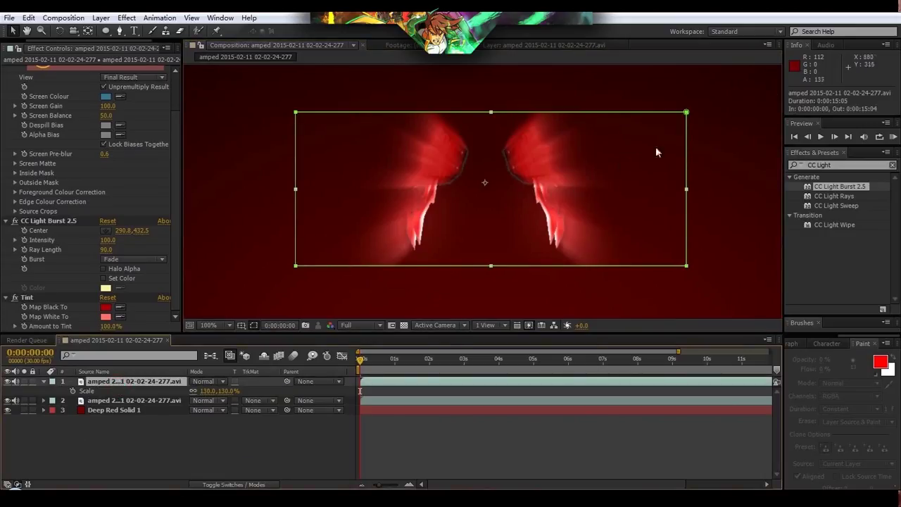
key("ctrl+shift+n")
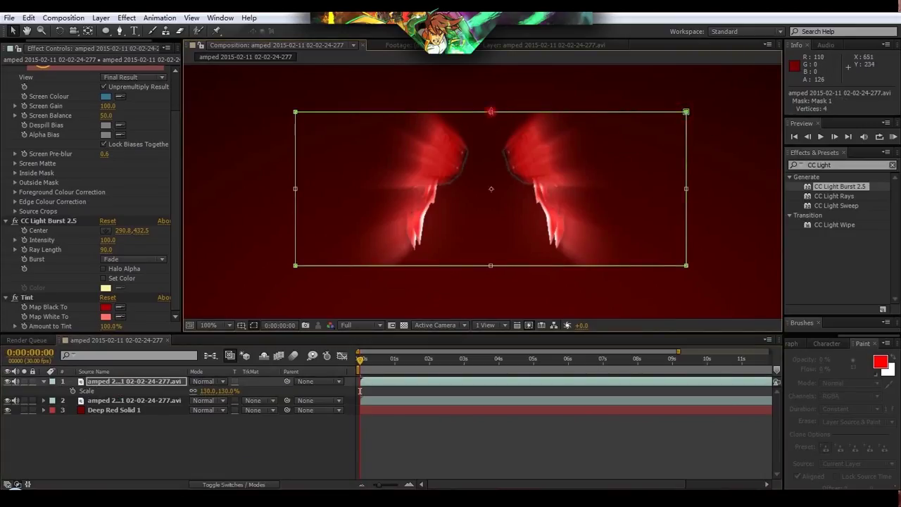
left_click_drag(491, 111, 490, 85)
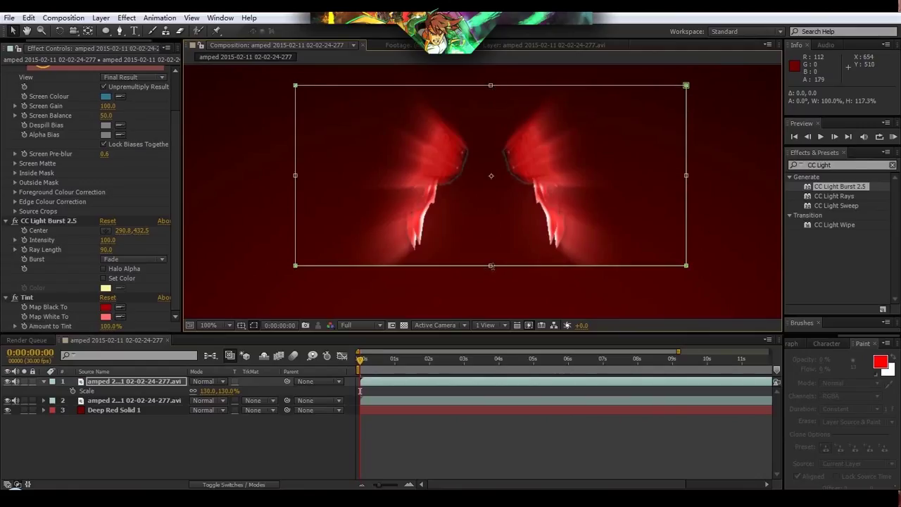
left_click_drag(491, 266, 491, 303)
left_click(474, 441)
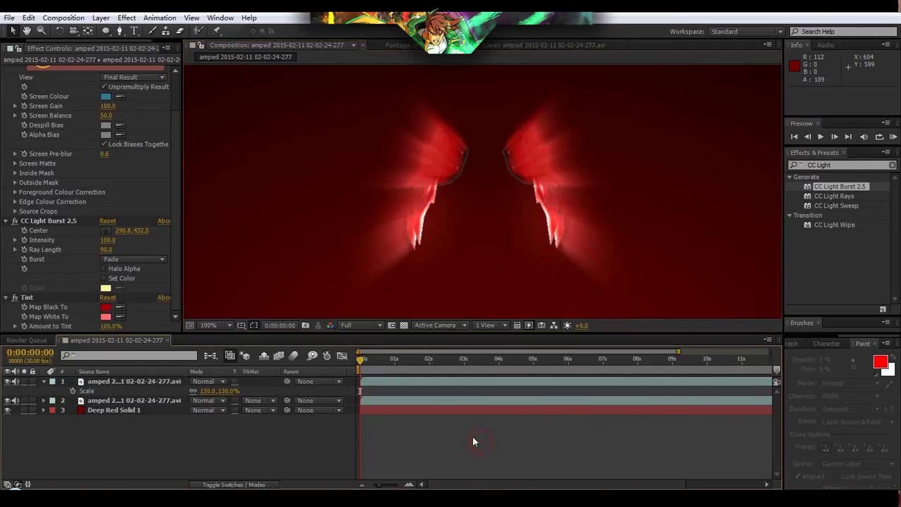
left_click_drag(360, 361, 343, 359)
left_click(44, 382)
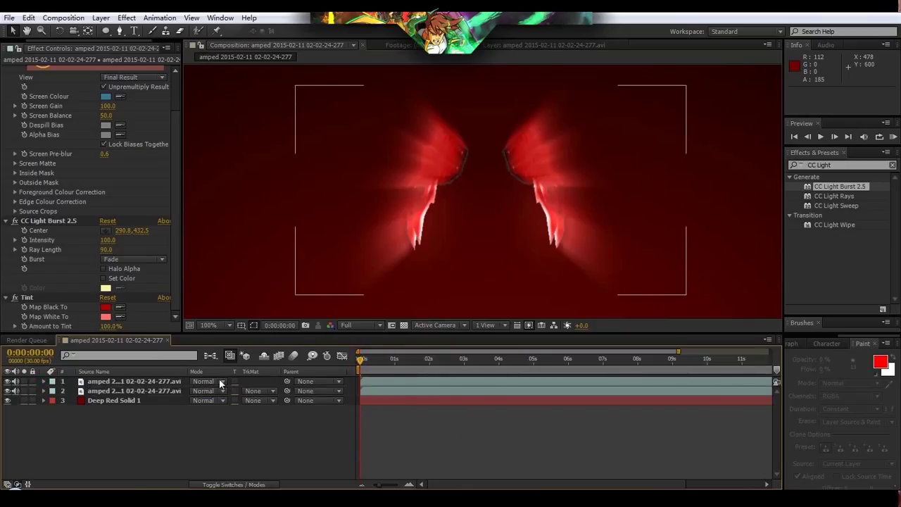
- Set the blending mode of the upper claw clip to Screen after trying Add, and deselect the layer
left_click(220, 382)
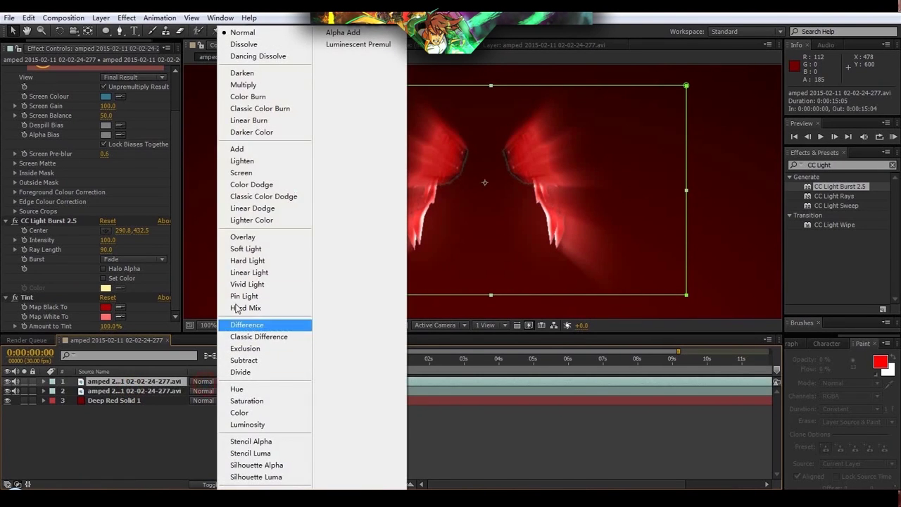
left_click(243, 174)
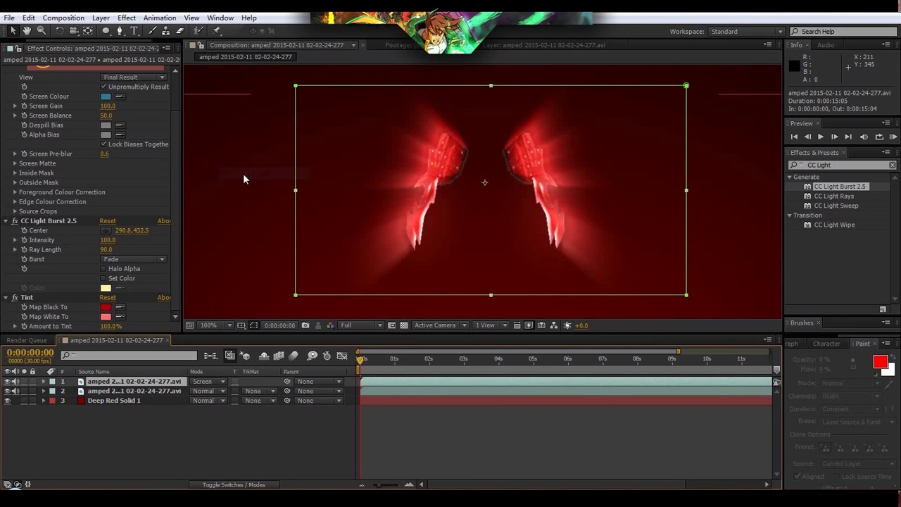
left_click(203, 381)
left_click(236, 149)
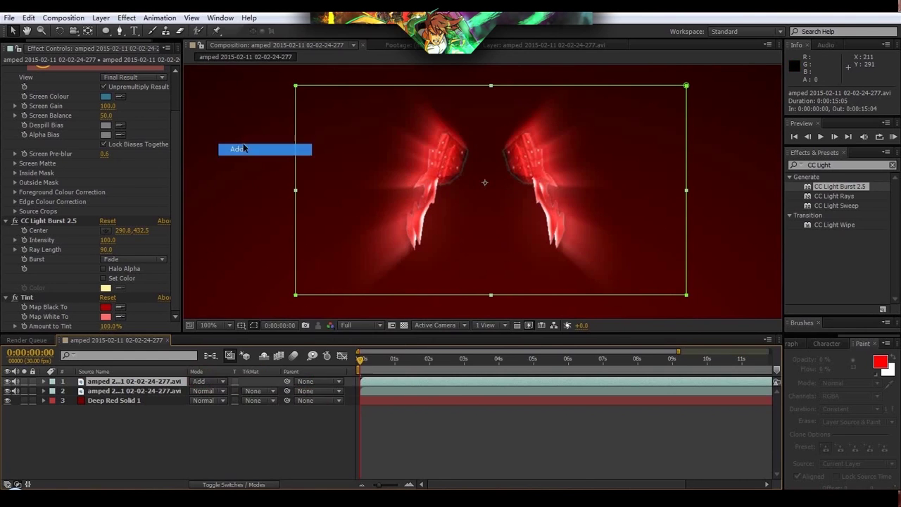
left_click(204, 384)
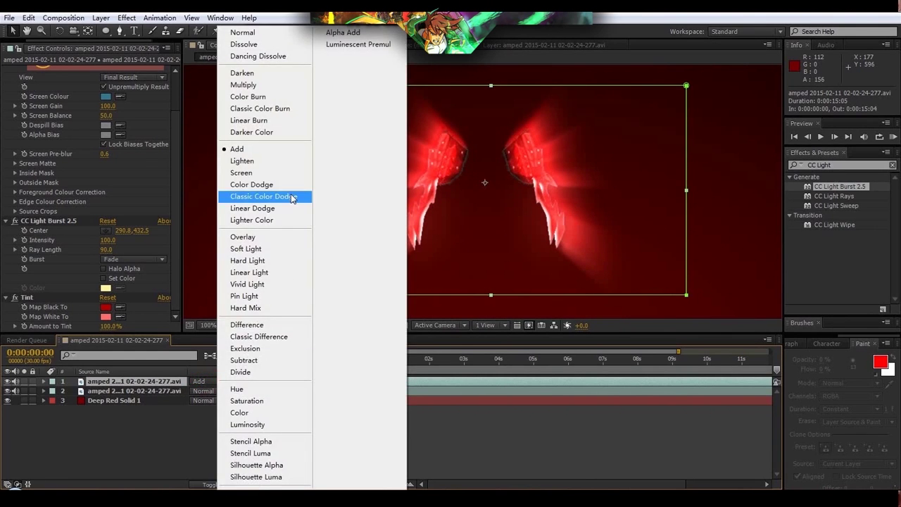
left_click(285, 172)
left_click(441, 415)
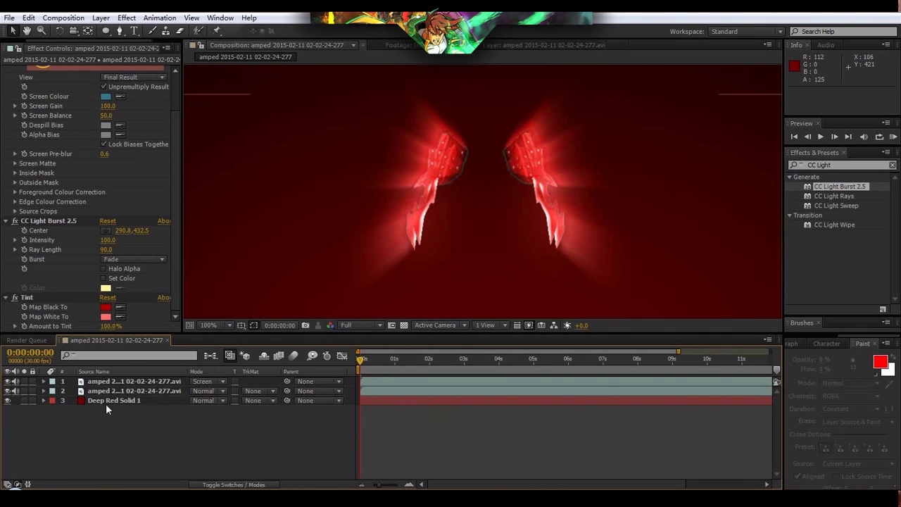
- Lower the opacity of the upper claw clip to 43% to soften its light rays
left_click(43, 389)
left_click(43, 384)
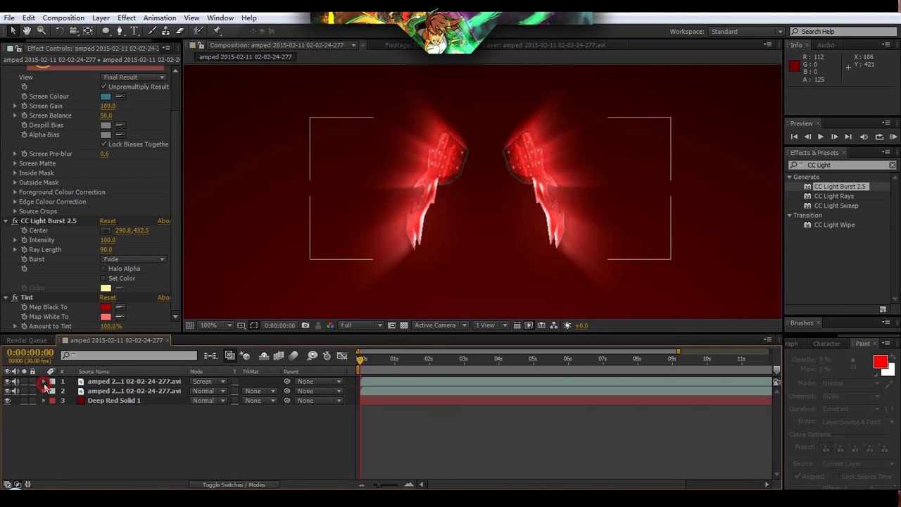
left_click(43, 381)
left_click_drag(198, 459, 162, 458)
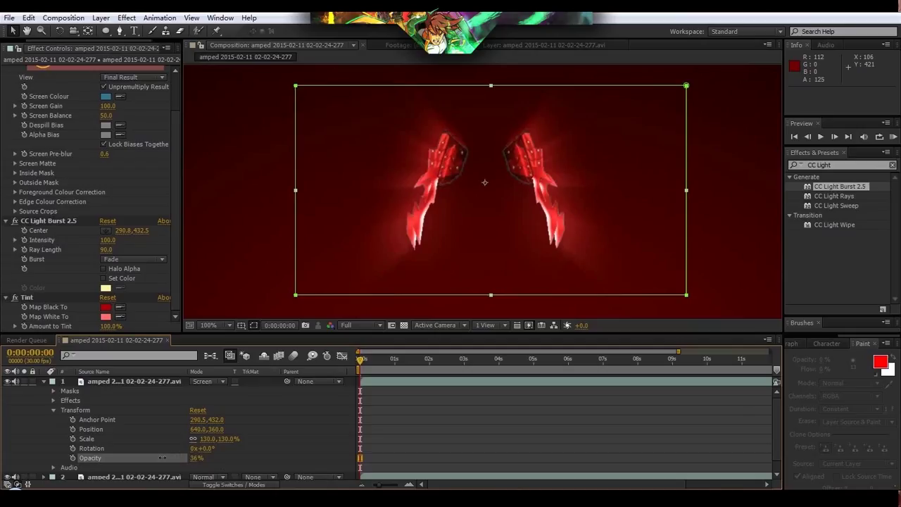
left_click(465, 444)
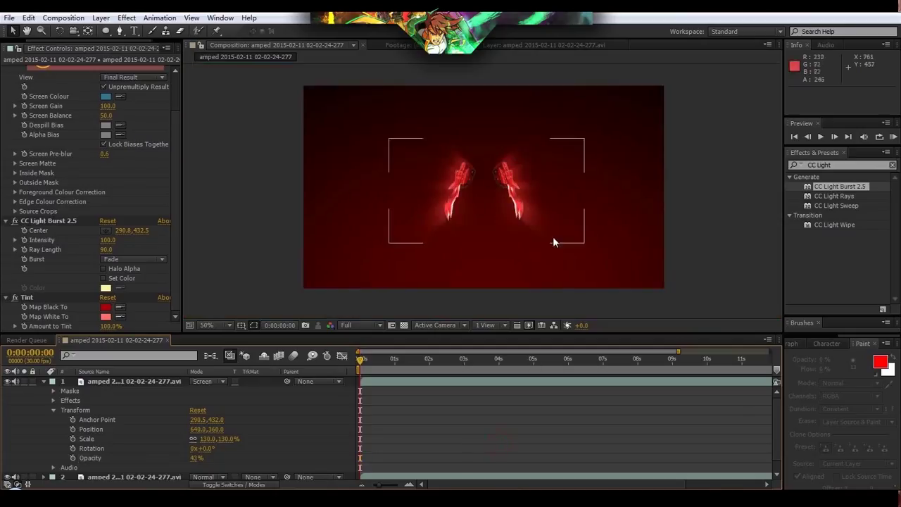
left_click(43, 381)
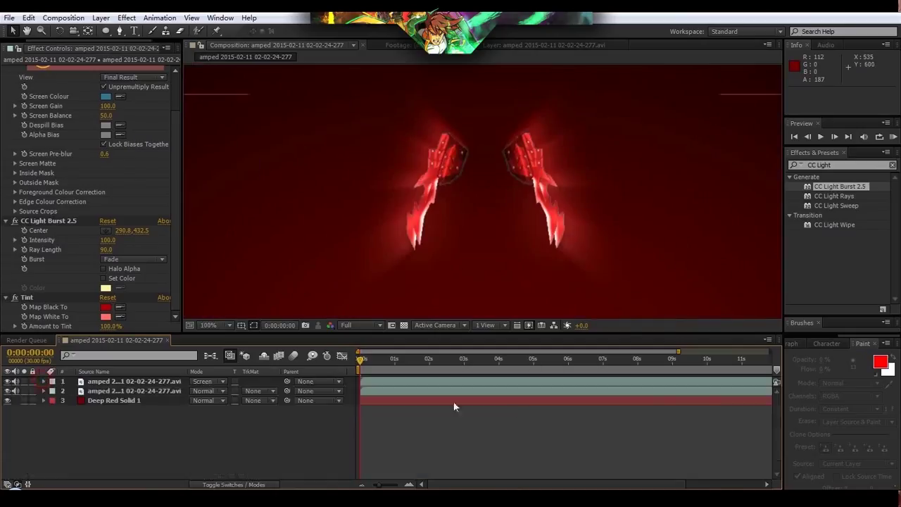
- Scrub through the timeline to 0:00:07:17 to check how the softened rays look as the claws move
left_click_drag(366, 366, 482, 385)
left_click_drag(481, 380, 621, 366)
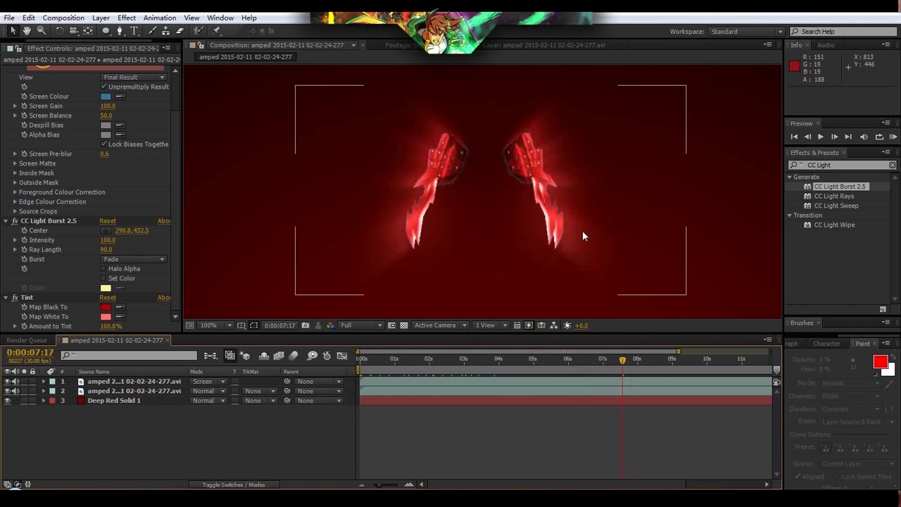
scroll(576, 236, "down", 2)
left_click(578, 214)
scroll(576, 215, "up", 2)
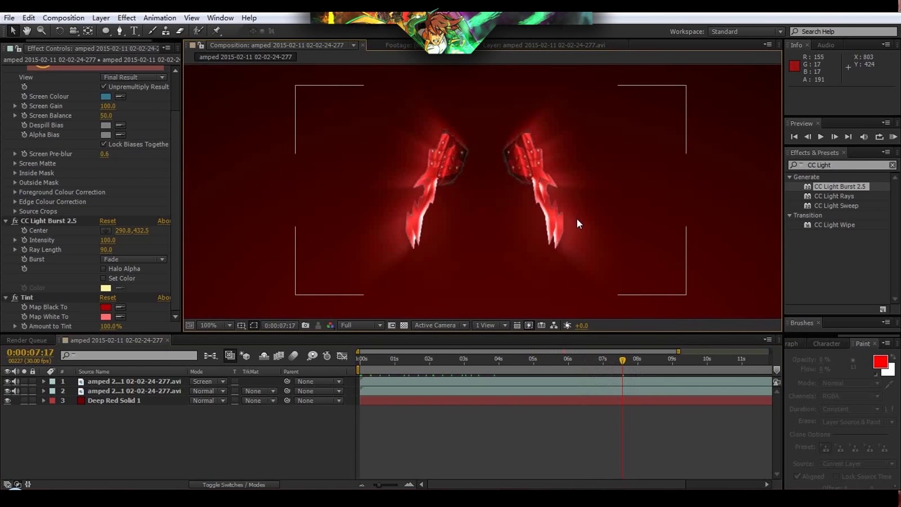
- Create a new solid layer in a light pinkish red (RGB 255, 149, 149) above the claw clips
right_click(130, 420)
mouse_move(221, 299)
left_click(342, 329)
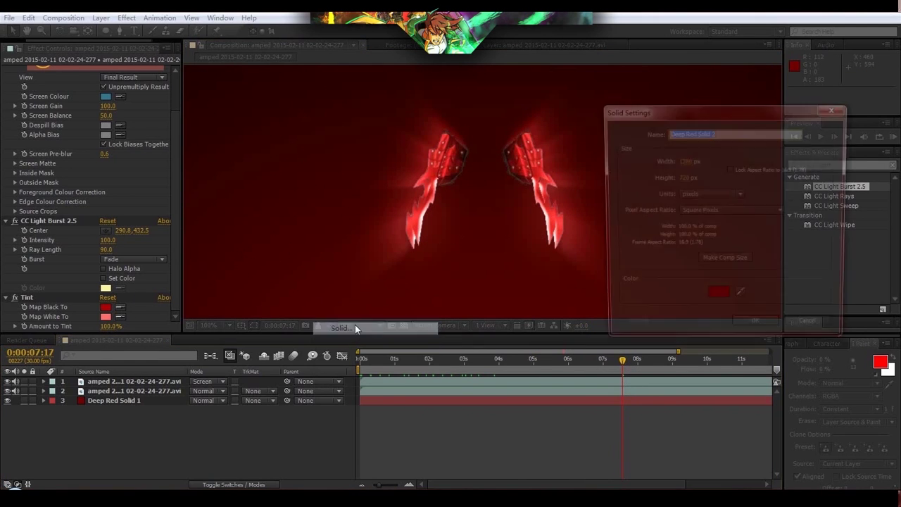
left_click(720, 299)
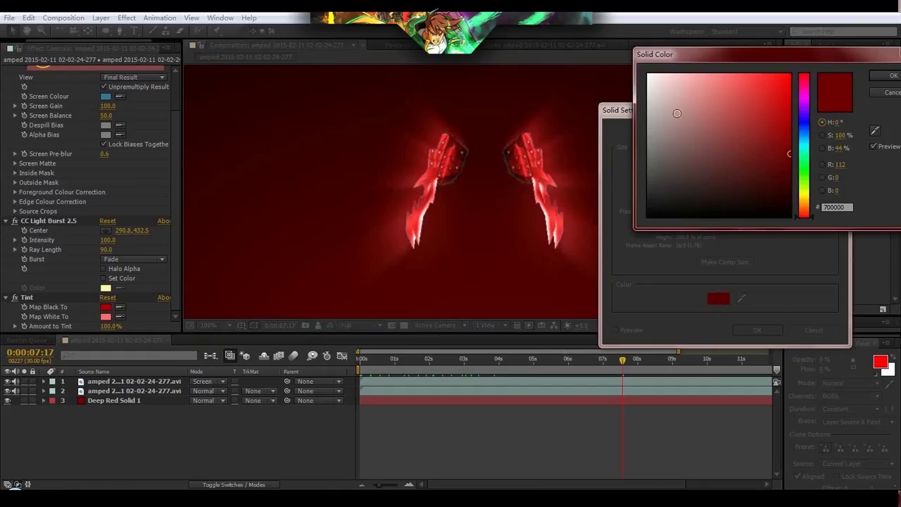
left_click(889, 77)
left_click(712, 301)
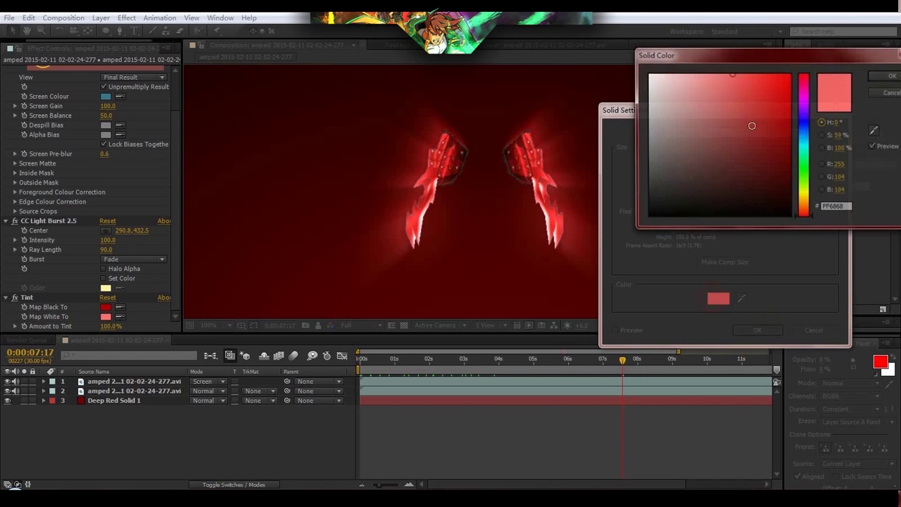
left_click(887, 78)
left_click(757, 330)
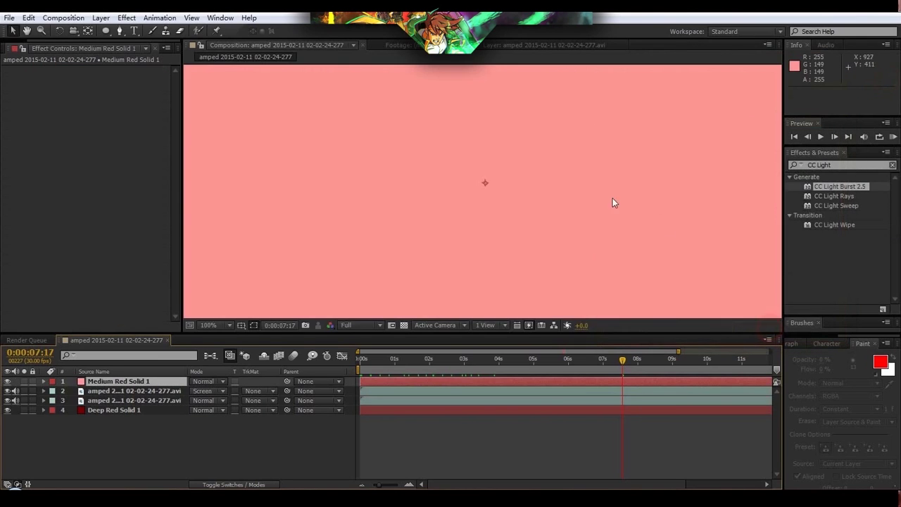
- Draw a wide elliptical mask on the pink solid that extends beyond the frame's upper edge, and deselect the layer
left_click(104, 31)
key("comma")
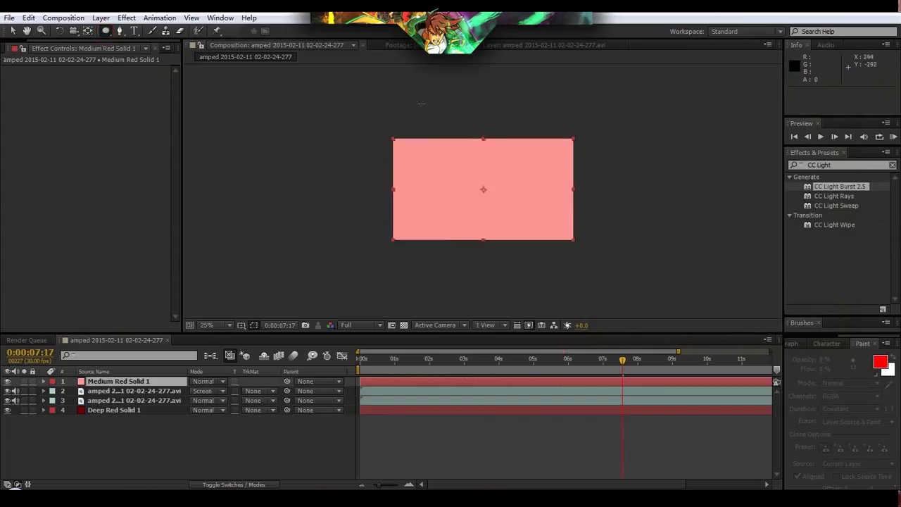
left_click_drag(410, 93, 560, 204)
key("v")
left_click(649, 139)
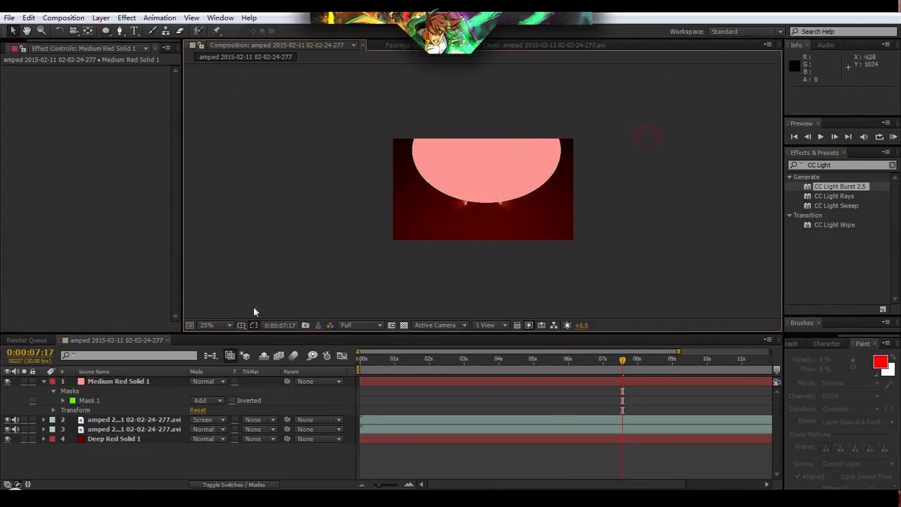
- Set the feather of the pink solid's elliptical mask to 936 pixels
key("period")
left_click(62, 401)
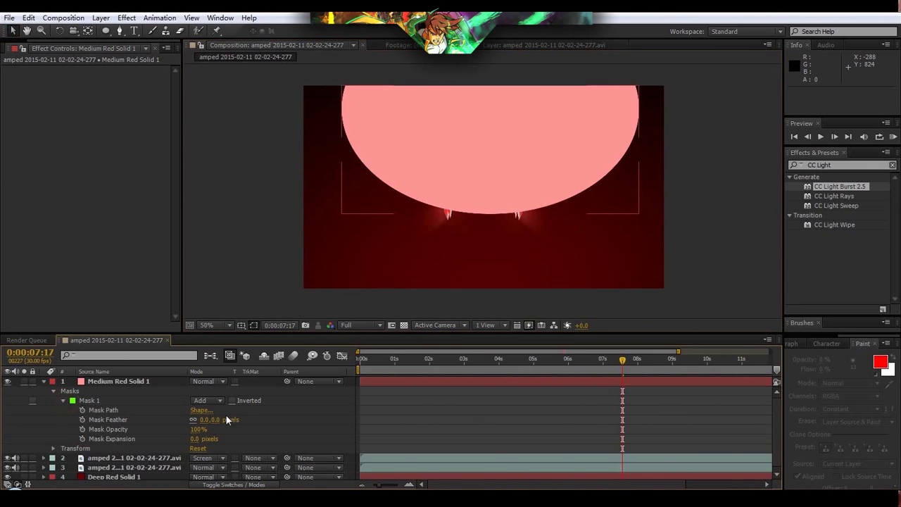
left_click_drag(226, 418, 3, 368)
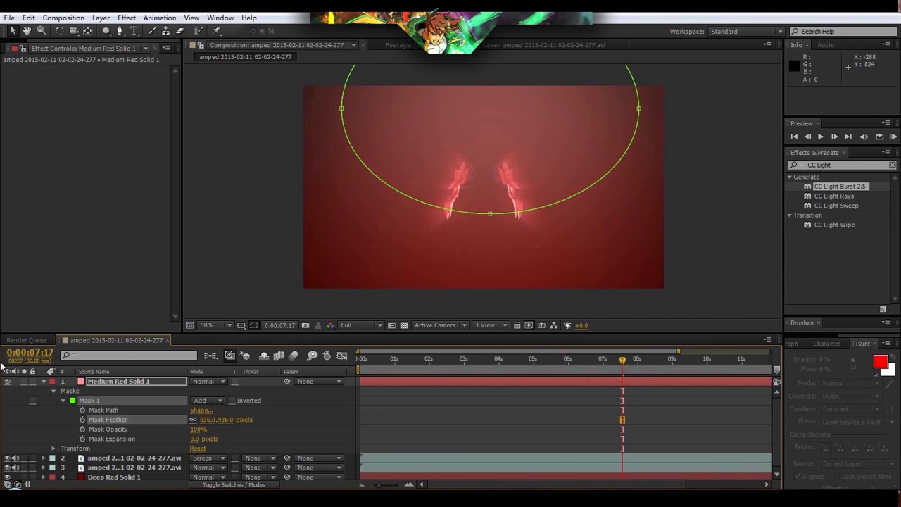
left_click(44, 382)
- Set the pink solid's blending mode to Add and move its mask about 408 pixels up so the glow falls from above
left_click(205, 381)
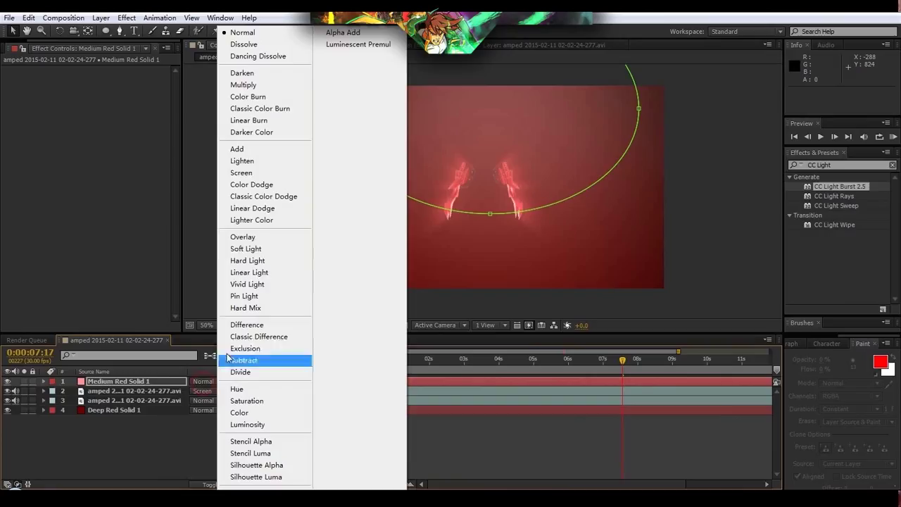
left_click(267, 149)
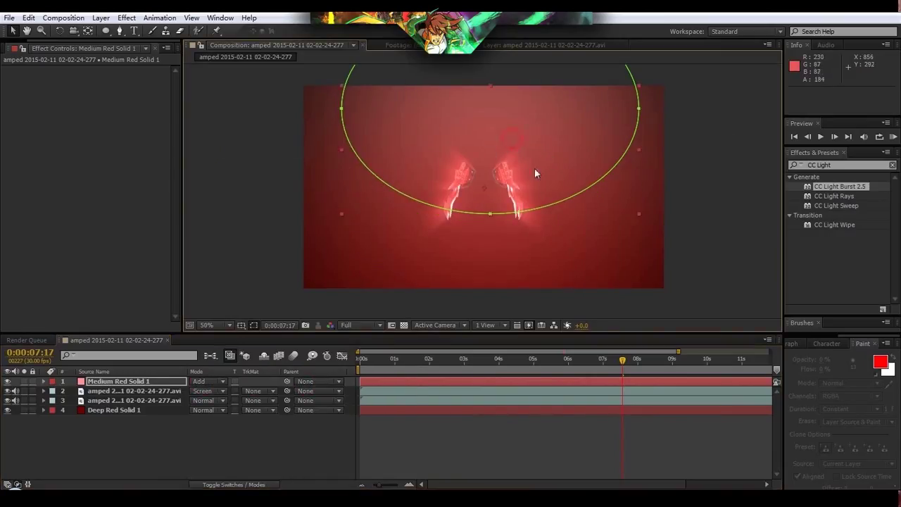
left_click_drag(521, 148, 495, 62)
double_click(689, 157)
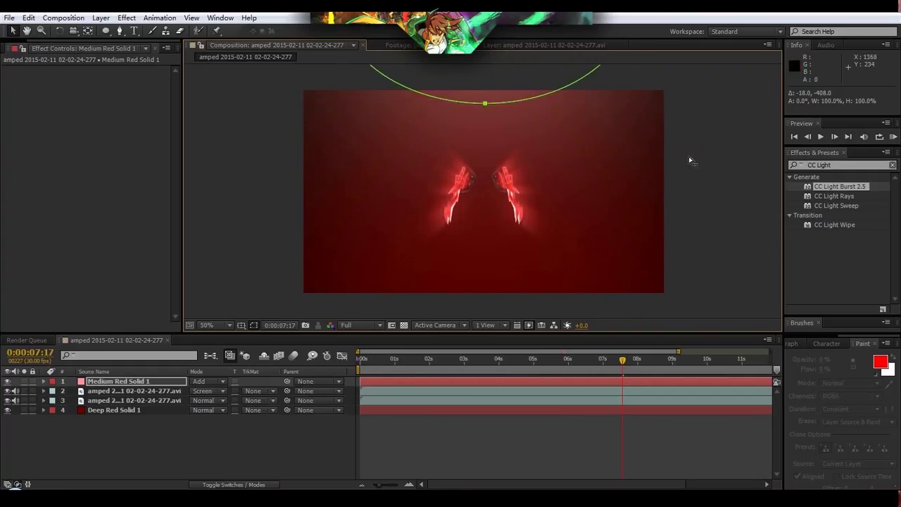
left_click_drag(600, 211, 269, 231)
scroll(695, 135, "down", 1)
scroll(711, 166, "up", 1)
scroll(720, 181, "up", 1)
scroll(717, 182, "down", 1)
left_click(726, 195)
scroll(539, 219, "up", 1)
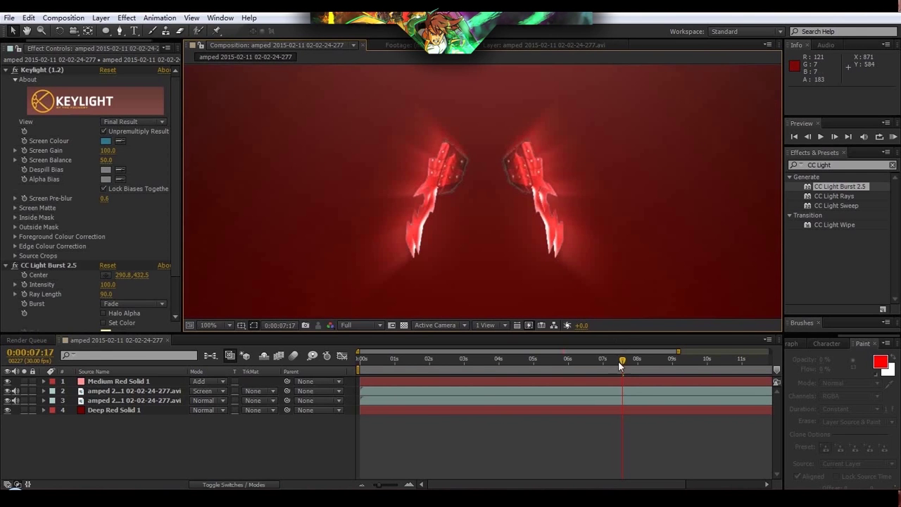
- Return the playhead to 0:00:00:00 and start a RAM preview of the composition
left_click_drag(528, 365, 317, 338)
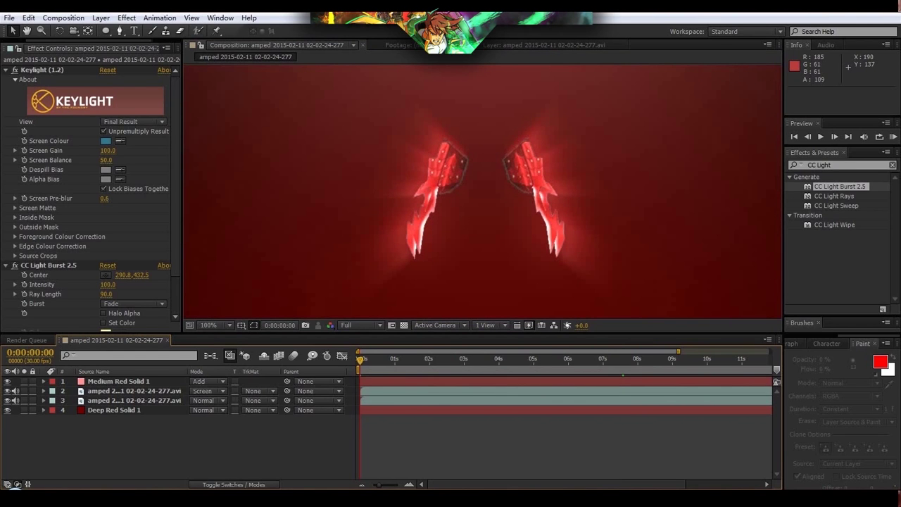
left_click(59, 19)
mouse_move(190, 156)
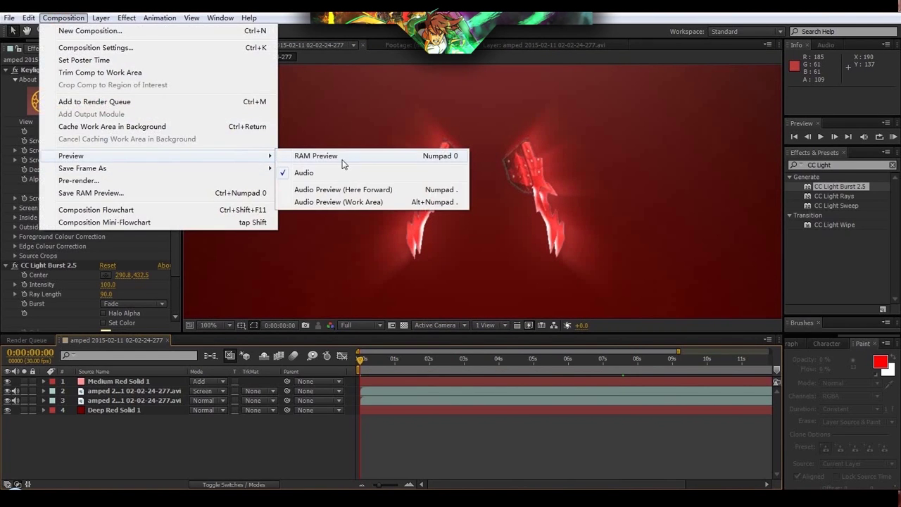
left_click(343, 157)
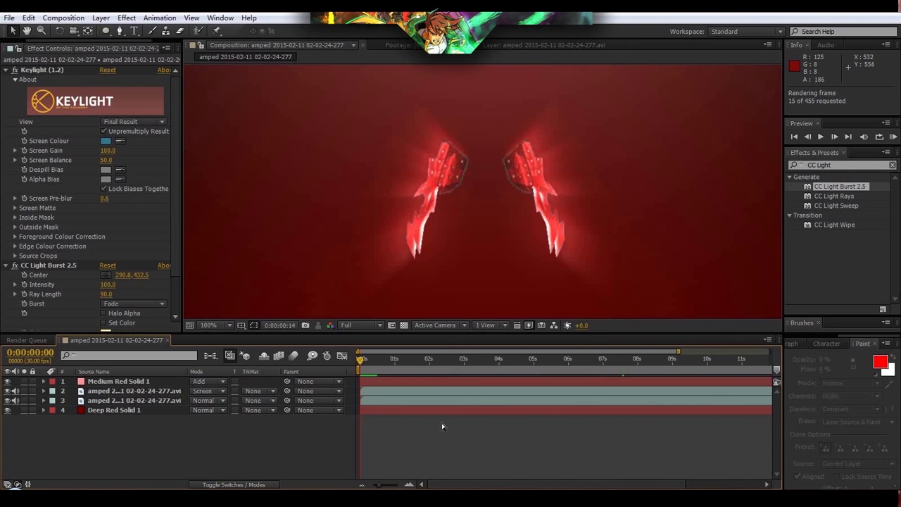